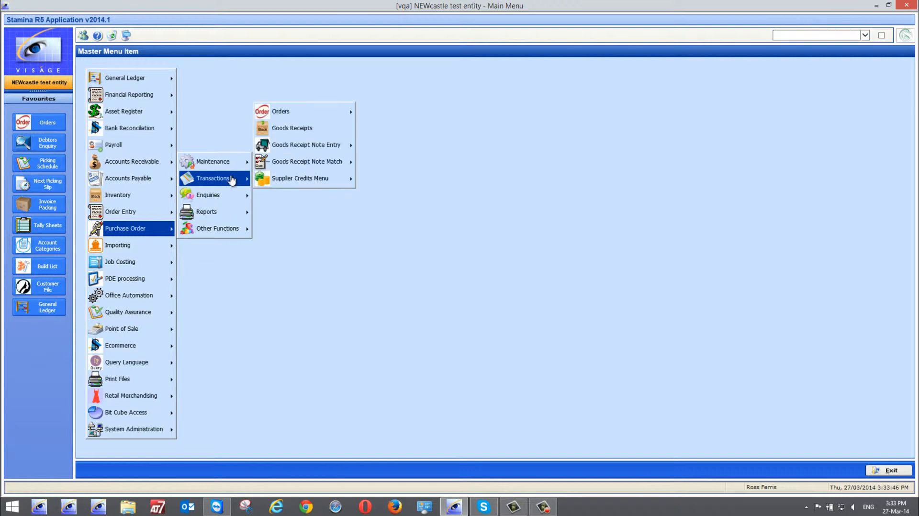
- Open Supplier Credit Entry, bring up the supplier search screen and close it without choosing a supplier
{"action": "left_click", "coordinate": [283, 181]}
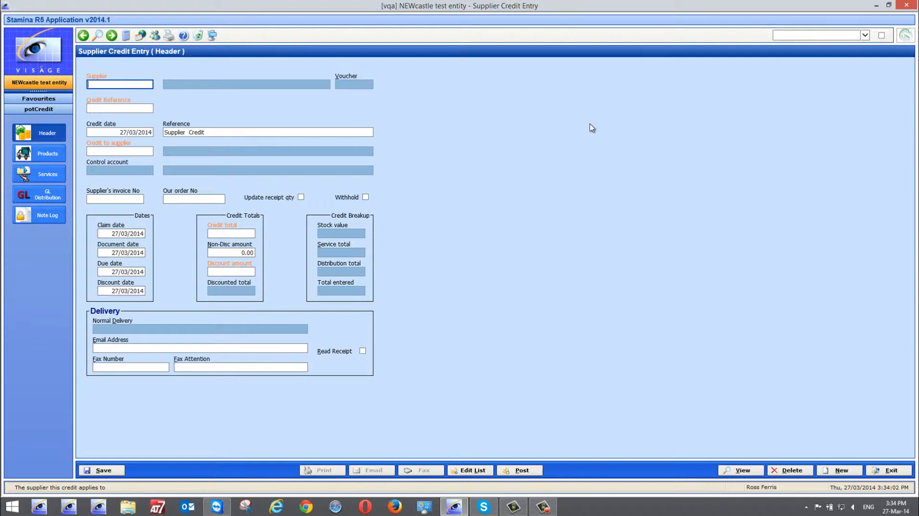
{"action": "left_click", "coordinate": [98, 37]}
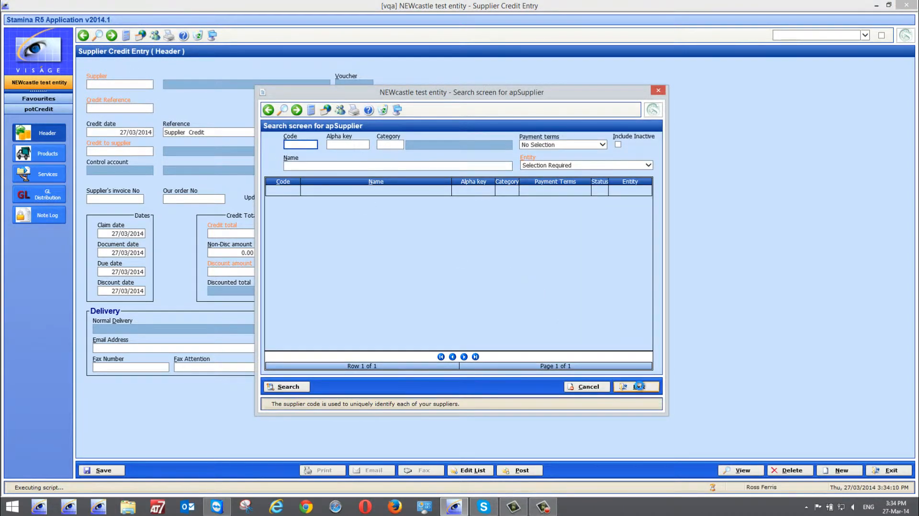
{"action": "left_click", "coordinate": [639, 386]}
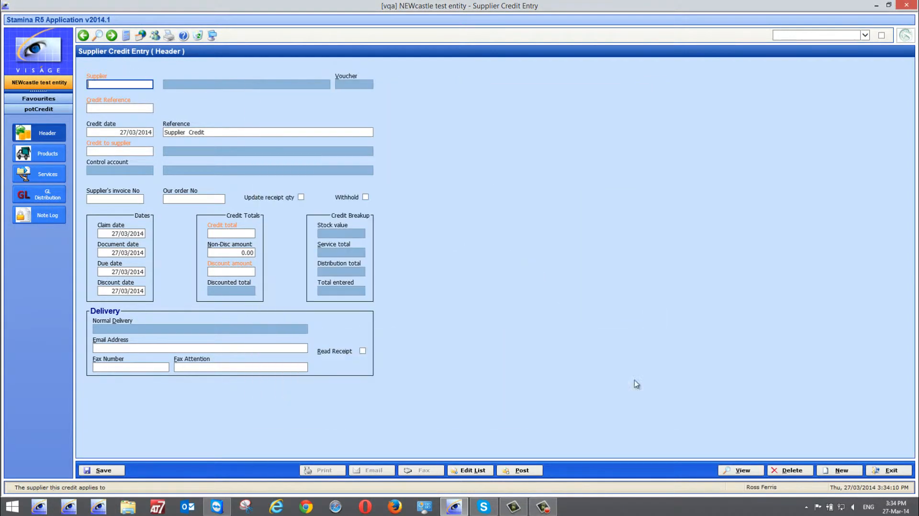
- Search the suppliers by name and select supplier RF for the credit
{"action": "right_click", "coordinate": [138, 83]}
{"action": "left_click", "coordinate": [153, 90]}
{"action": "left_click", "coordinate": [316, 166]}
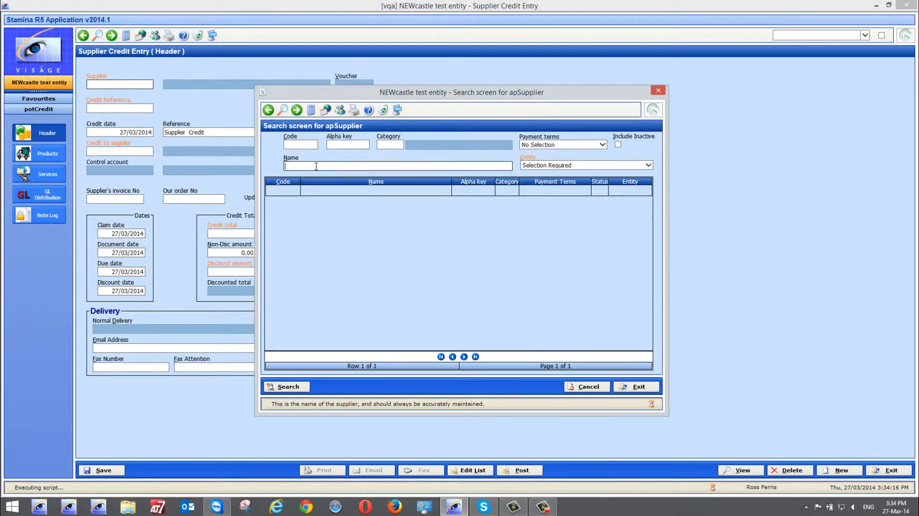
{"action": "type", "text": "ross"}
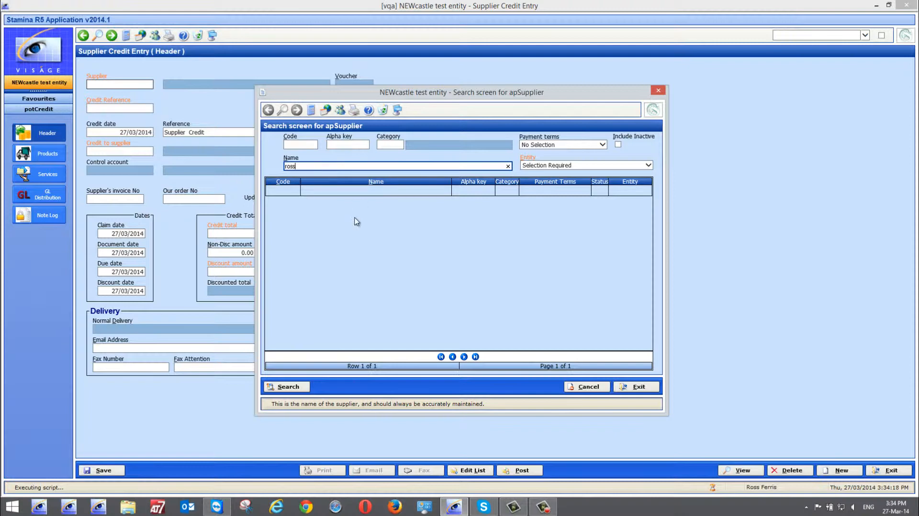
{"action": "left_click", "coordinate": [287, 387]}
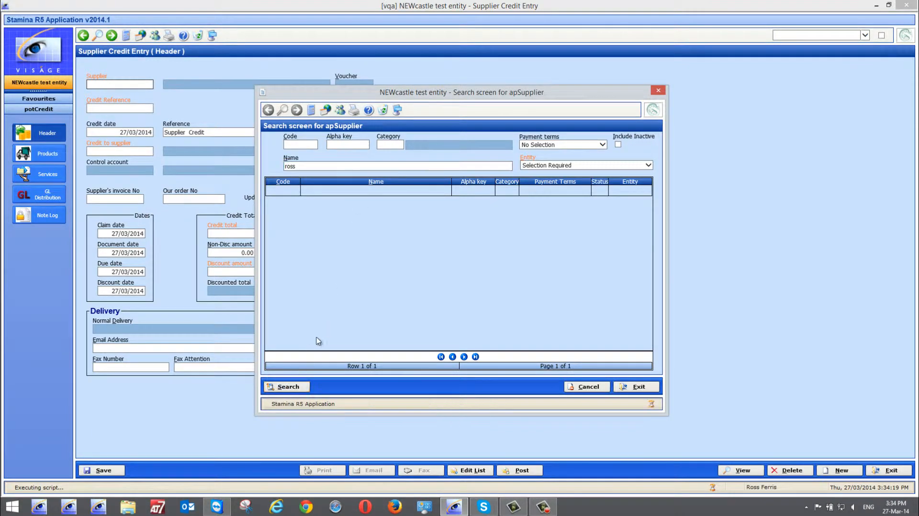
{"action": "double_click", "coordinate": [270, 207]}
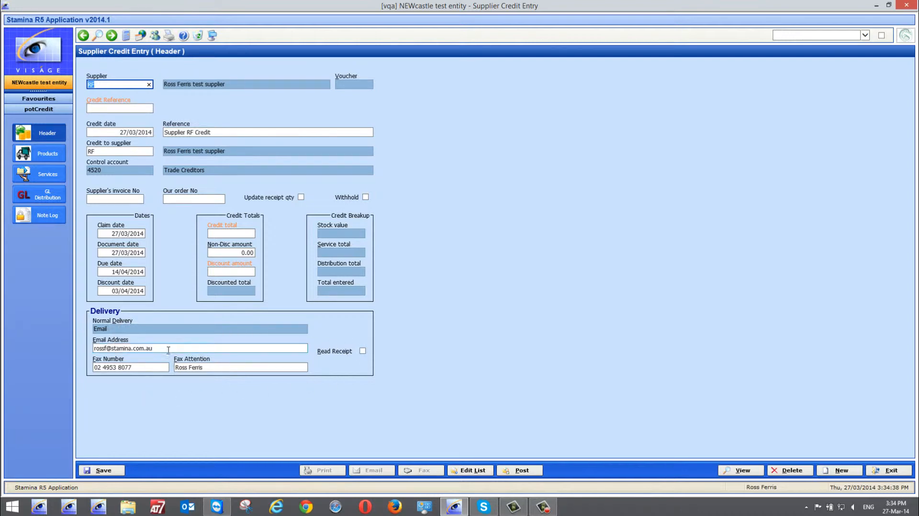
- Review the delivery email address, fax number, fax attention, credit date and credit reference fields on the credit header
{"action": "left_click", "coordinate": [151, 349]}
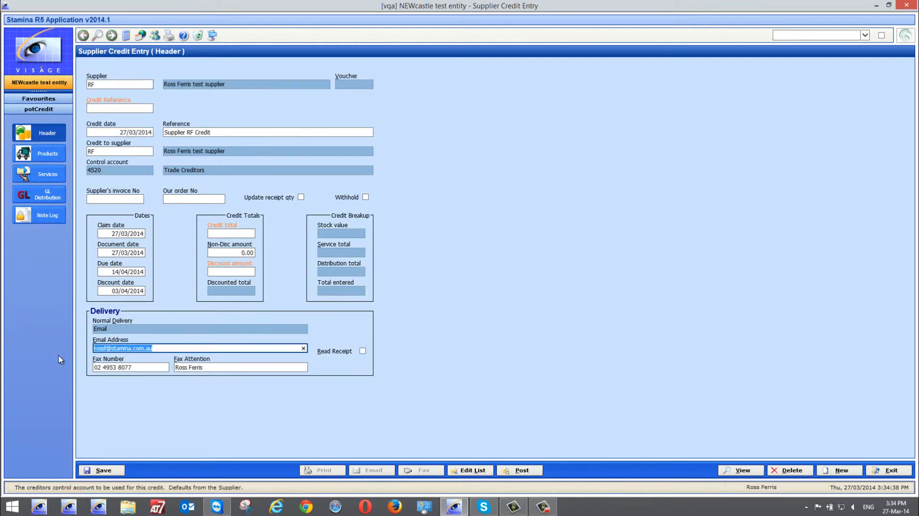
{"action": "left_click", "coordinate": [133, 366]}
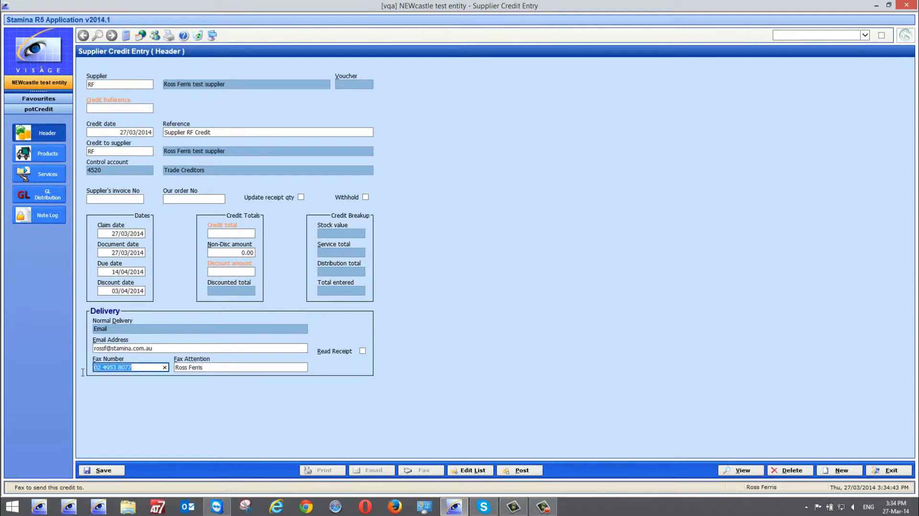
{"action": "left_click", "coordinate": [210, 368]}
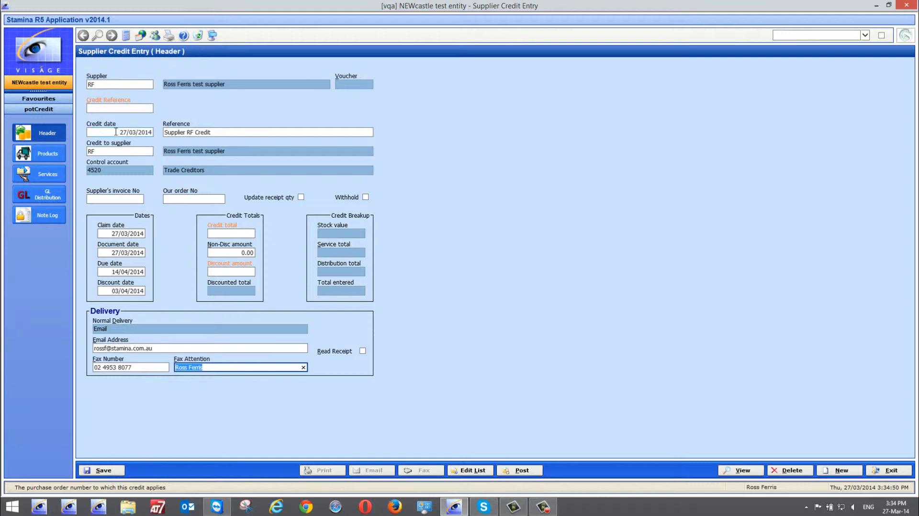
{"action": "left_click_drag", "start_coordinate": [115, 132], "coordinate": [157, 134]}
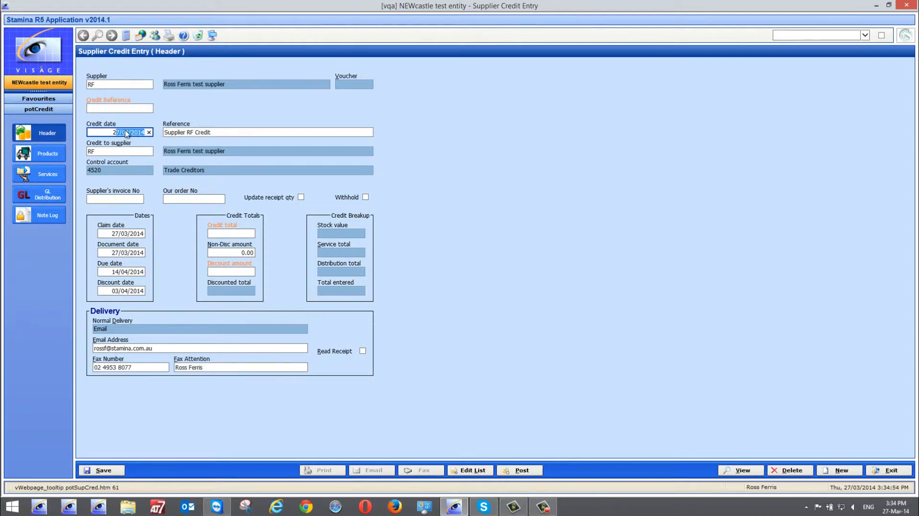
{"action": "left_click_drag", "start_coordinate": [110, 133], "coordinate": [166, 130]}
{"action": "left_click", "coordinate": [109, 108]}
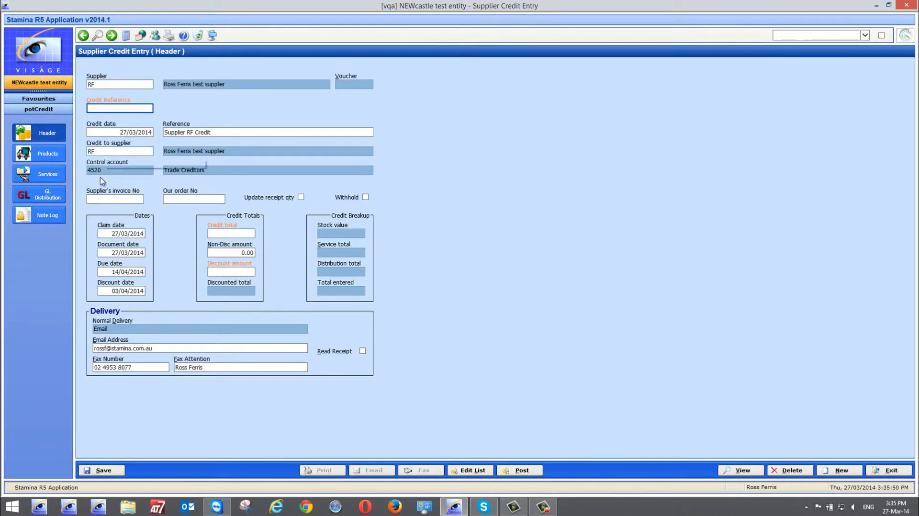
- Fill in the two supplier's invoice numbers on the header and add product RF to the credit's product lines
{"action": "left_click", "coordinate": [108, 200]}
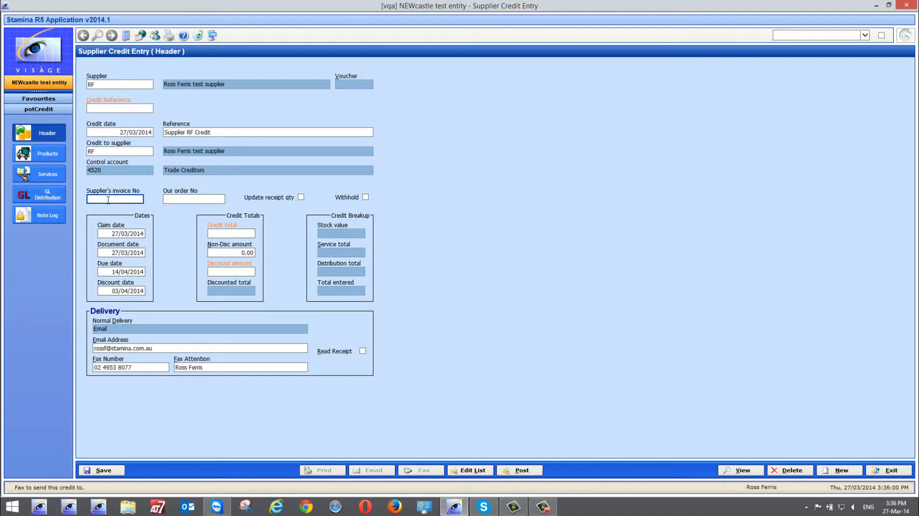
{"action": "type", "text": "65264 & 26353"}
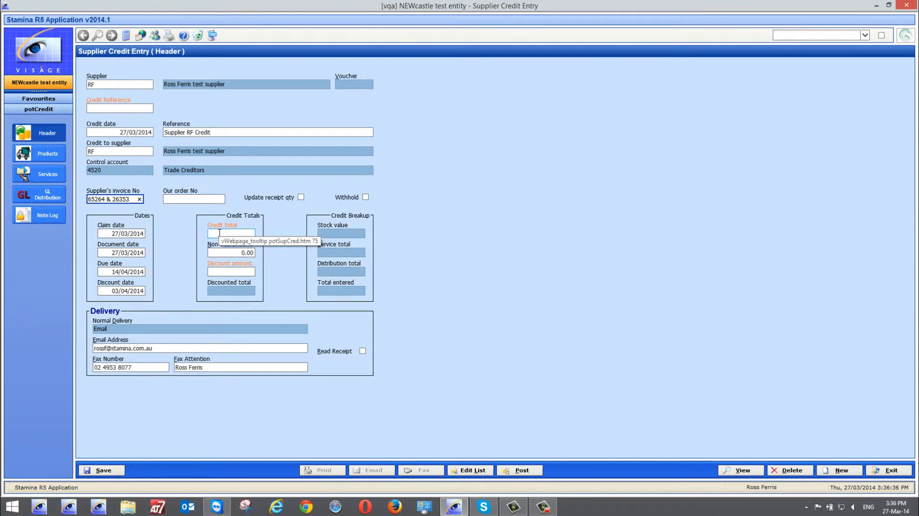
{"action": "left_click", "coordinate": [40, 155]}
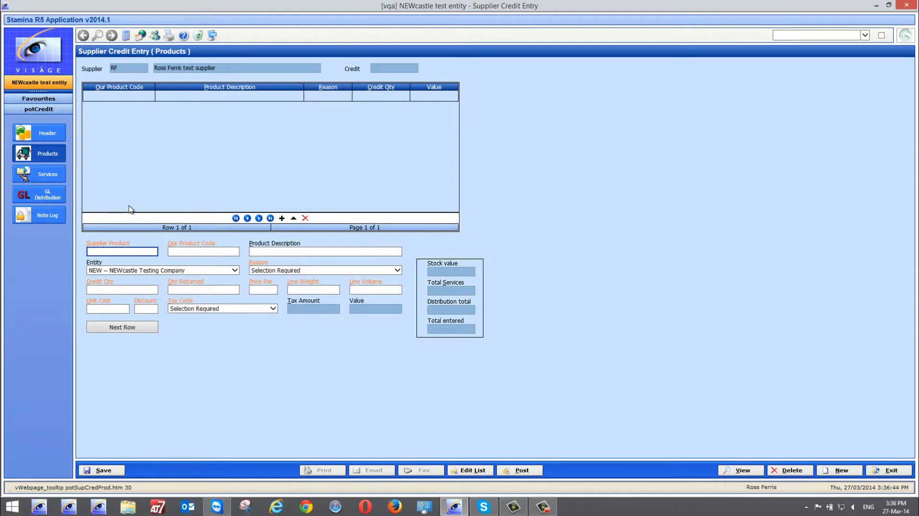
{"action": "type", "text": "RF"}
{"action": "key", "text": "Tab"}
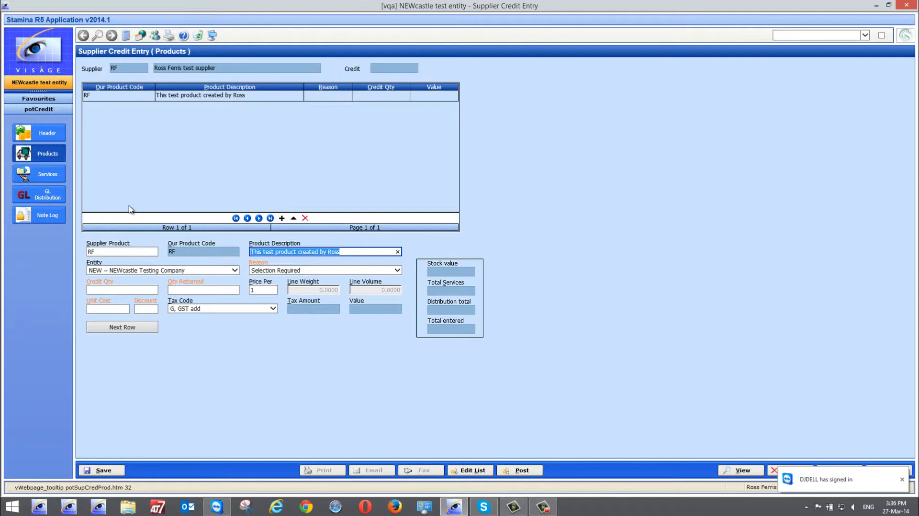
- Examine the Overcharge return reason's maintenance record and set Overcharge as the product line's reason
{"action": "right_click", "coordinate": [270, 272]}
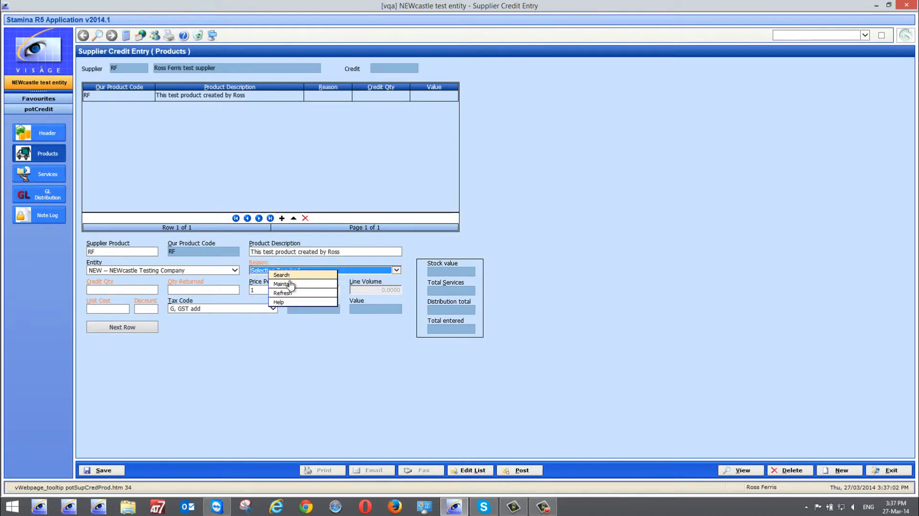
{"action": "left_click", "coordinate": [289, 285]}
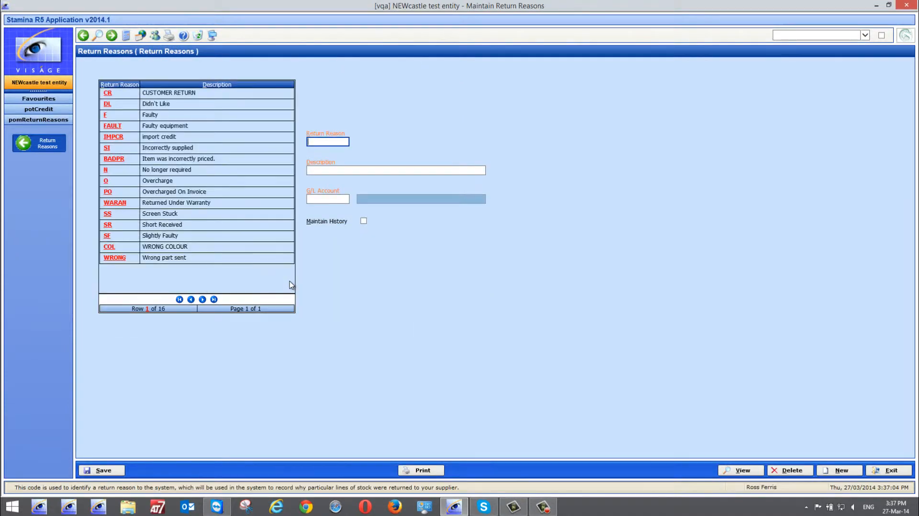
{"action": "left_click", "coordinate": [106, 181]}
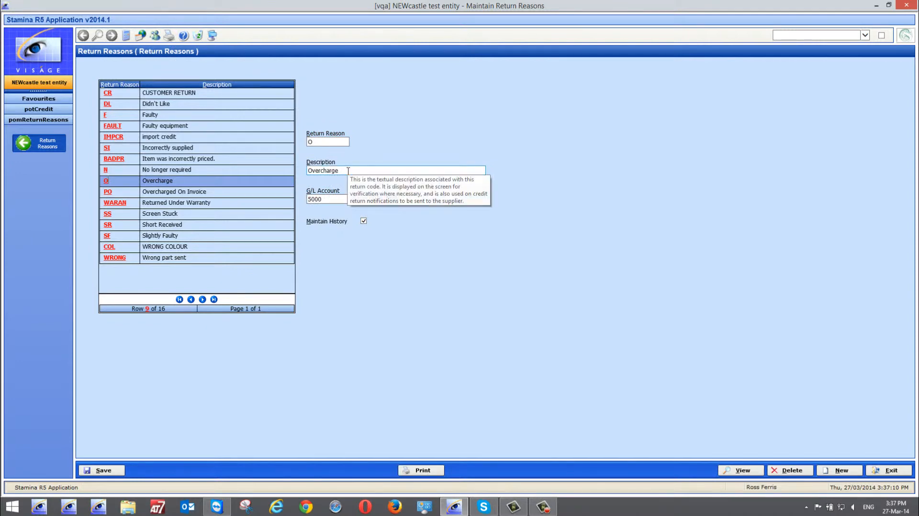
{"action": "mouse_move", "coordinate": [323, 199]}
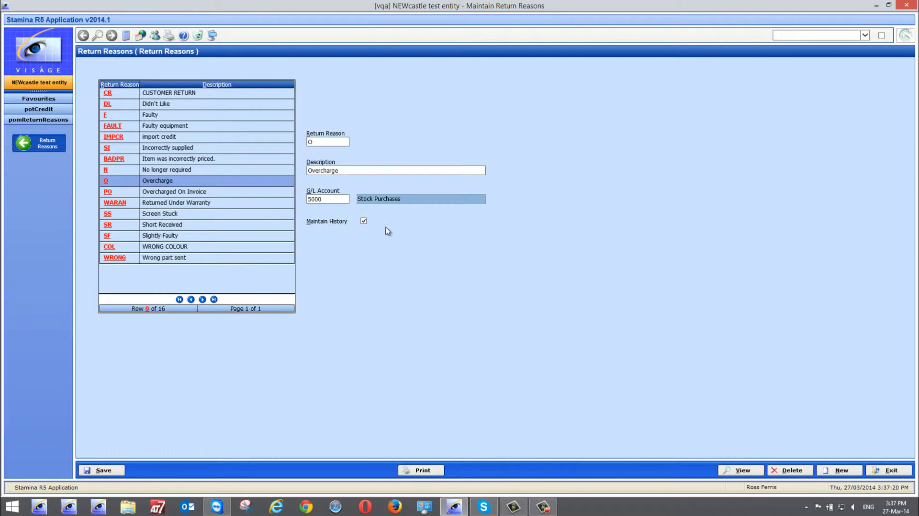
{"action": "left_click", "coordinate": [890, 470]}
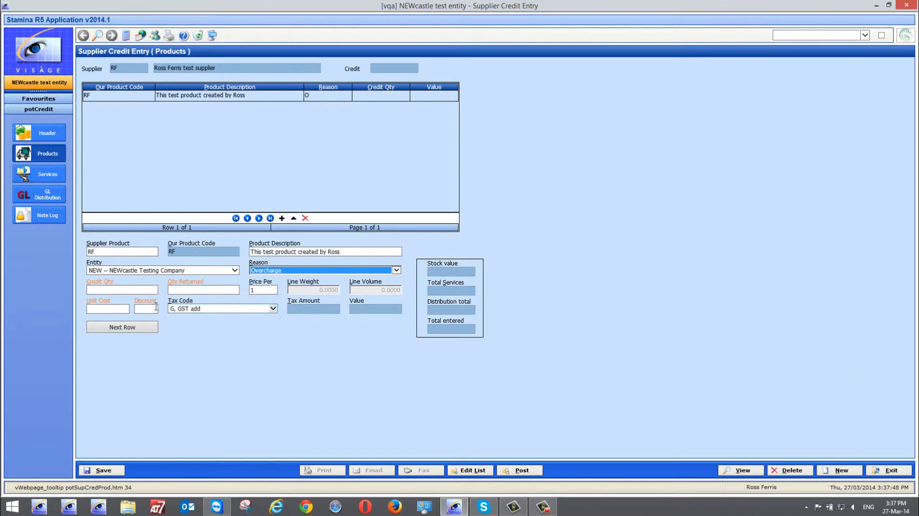
- Set the product line's credit quantity to 24 and its quantity returned to 0
{"action": "left_click", "coordinate": [127, 290]}
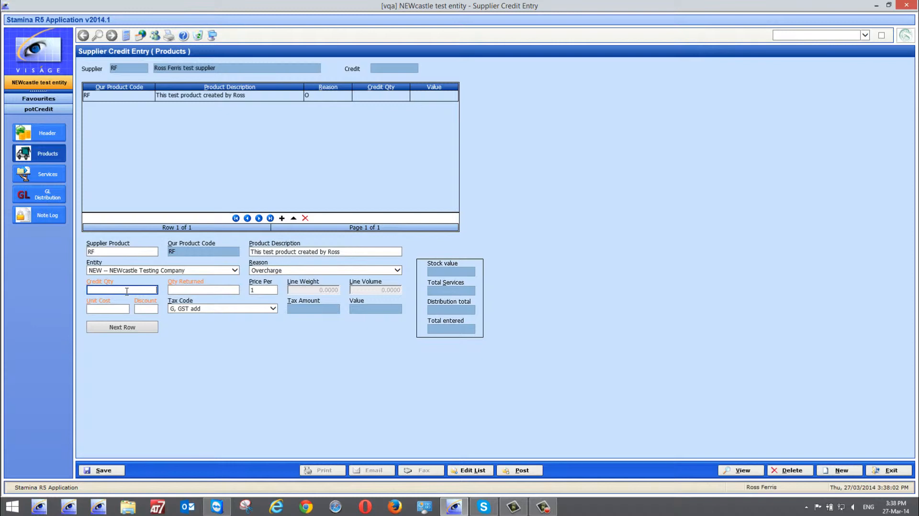
{"action": "type", "text": "24"}
{"action": "key", "text": "Tab"}
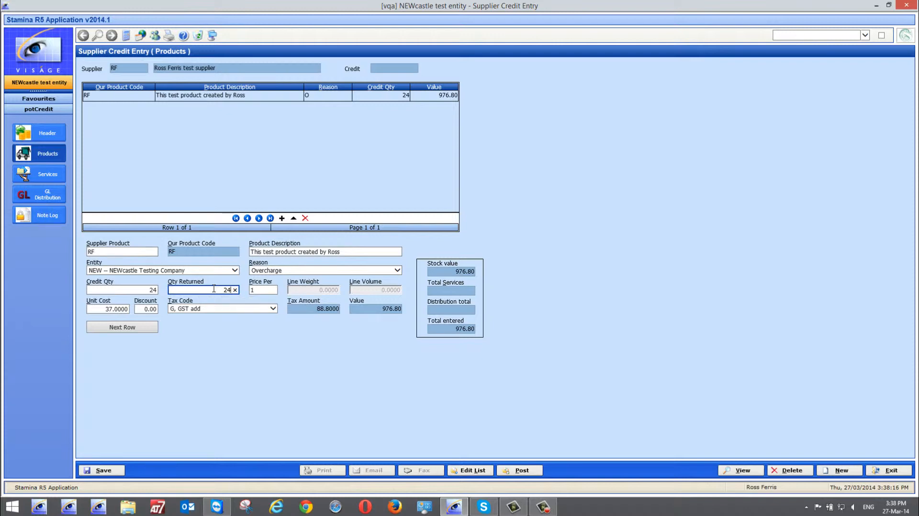
{"action": "left_click_drag", "start_coordinate": [214, 288], "coordinate": [244, 286]}
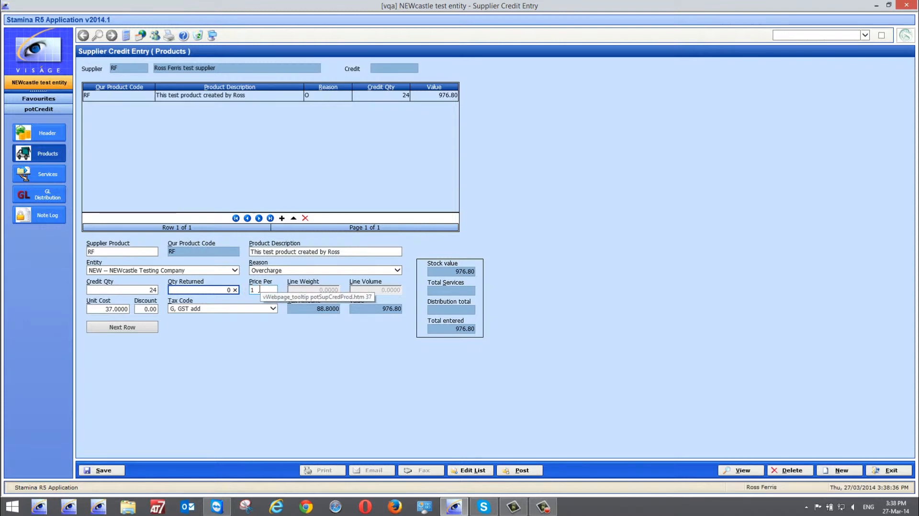
- Set the product line's unit cost to 0.50 and try to save the supplier credit
{"action": "left_click", "coordinate": [104, 307]}
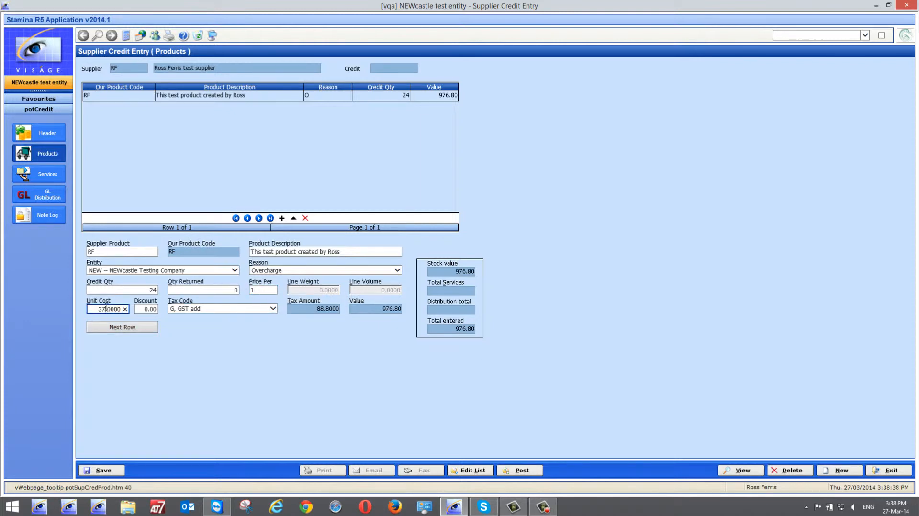
{"action": "left_click_drag", "start_coordinate": [98, 309], "coordinate": [126, 308]}
{"action": "type", "text": "0.50"}
{"action": "key", "text": "Tab"}
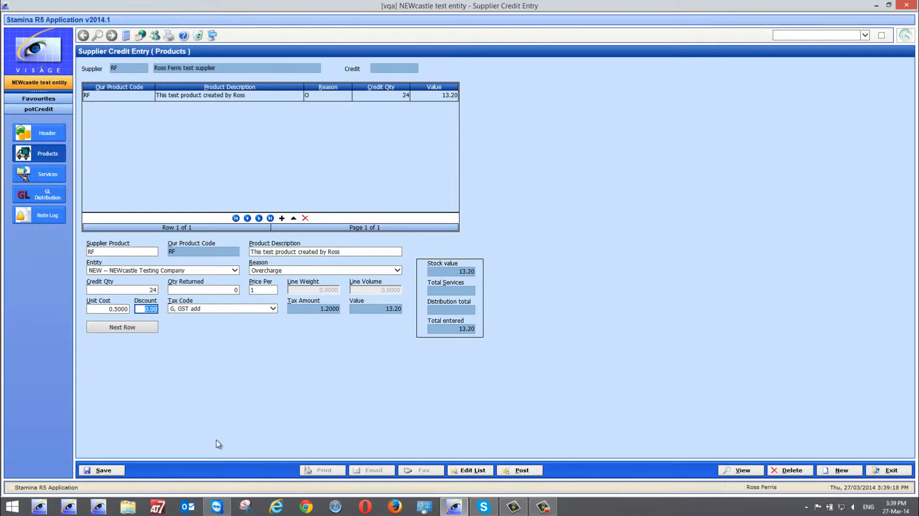
{"action": "left_click", "coordinate": [100, 472]}
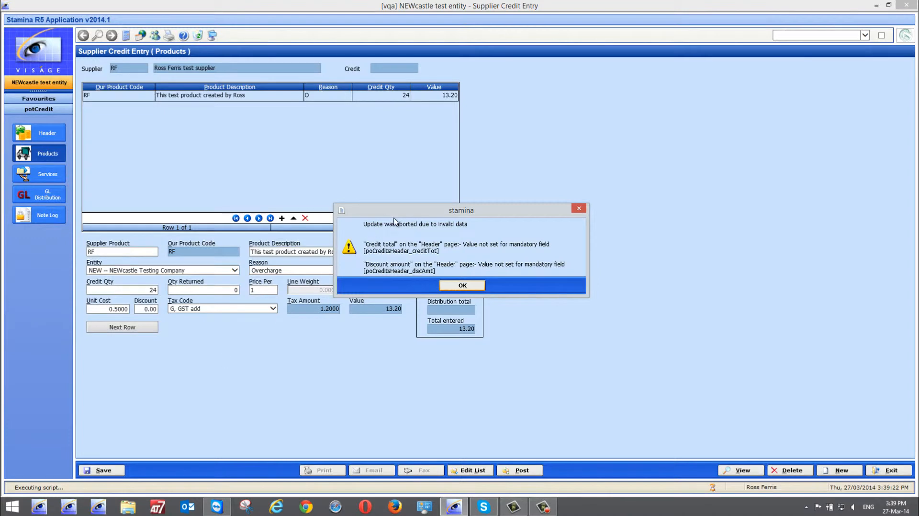
{"action": "left_click", "coordinate": [464, 285]}
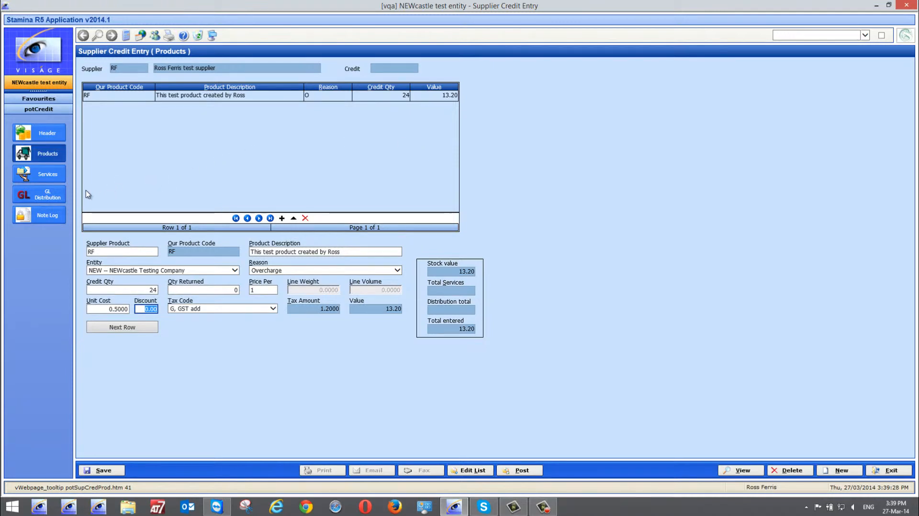
- Set the credit total on the header to 13.20 and save the supplier credit
{"action": "left_click", "coordinate": [44, 194]}
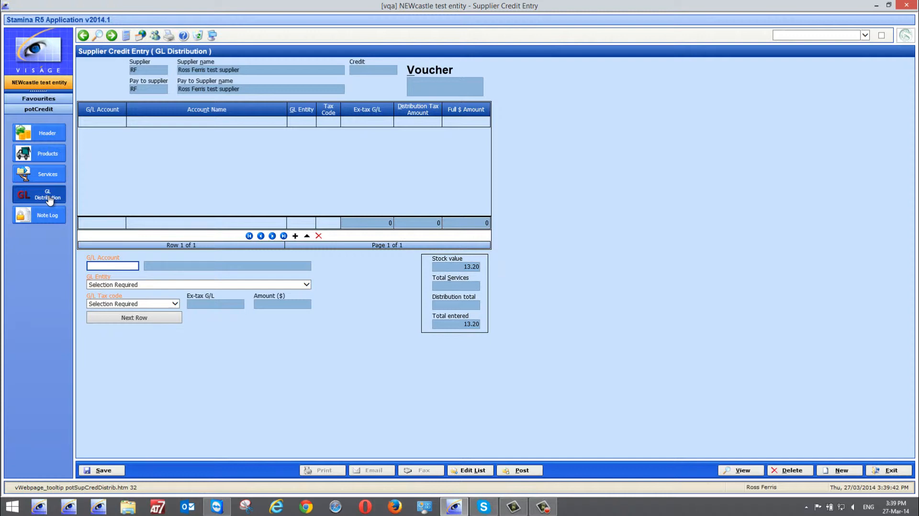
{"action": "left_click", "coordinate": [48, 136]}
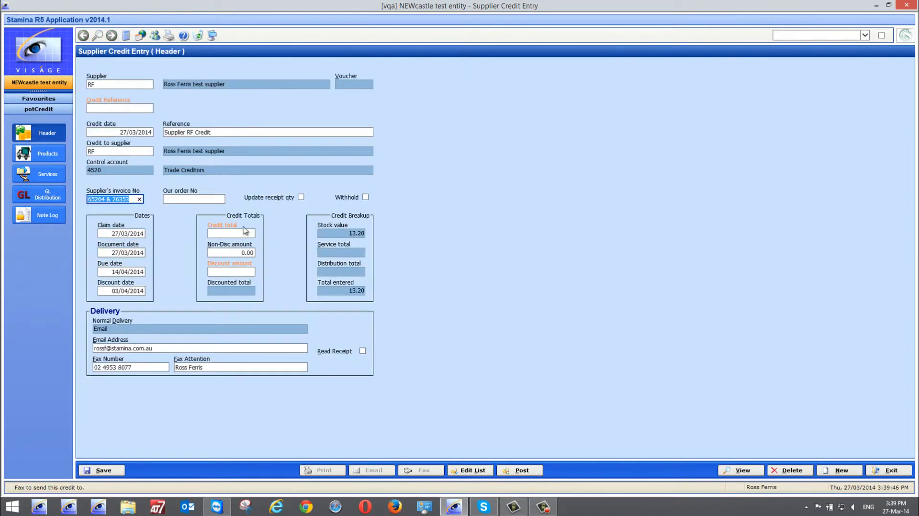
{"action": "left_click", "coordinate": [214, 233]}
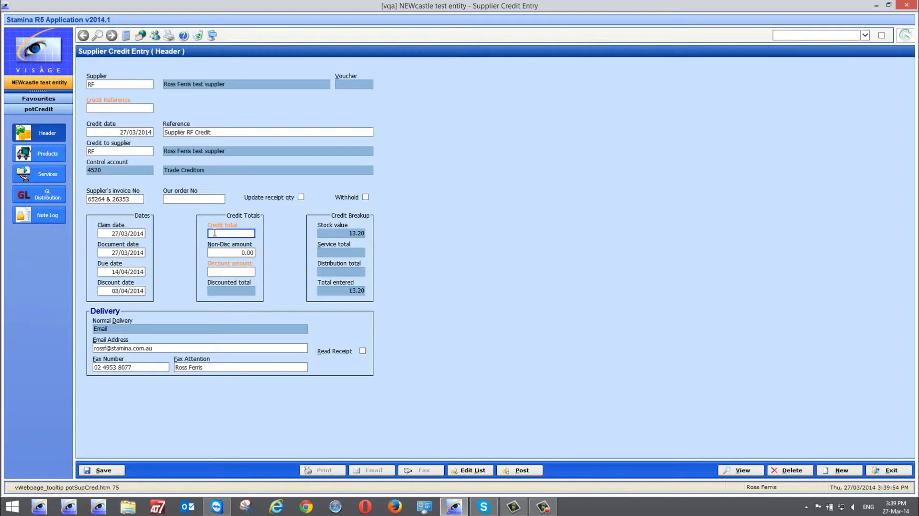
{"action": "left_click_drag", "start_coordinate": [348, 291], "coordinate": [390, 290]}
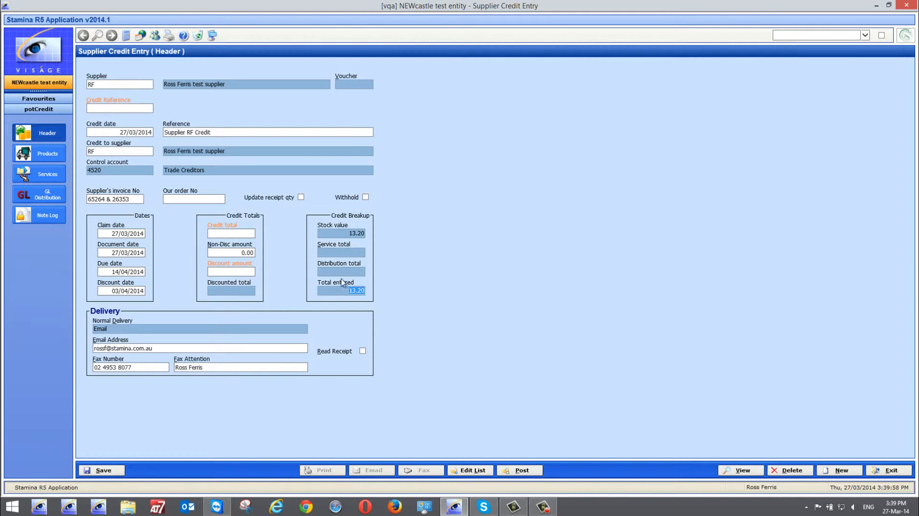
{"action": "left_click", "coordinate": [242, 233]}
{"action": "type", "text": "1"}
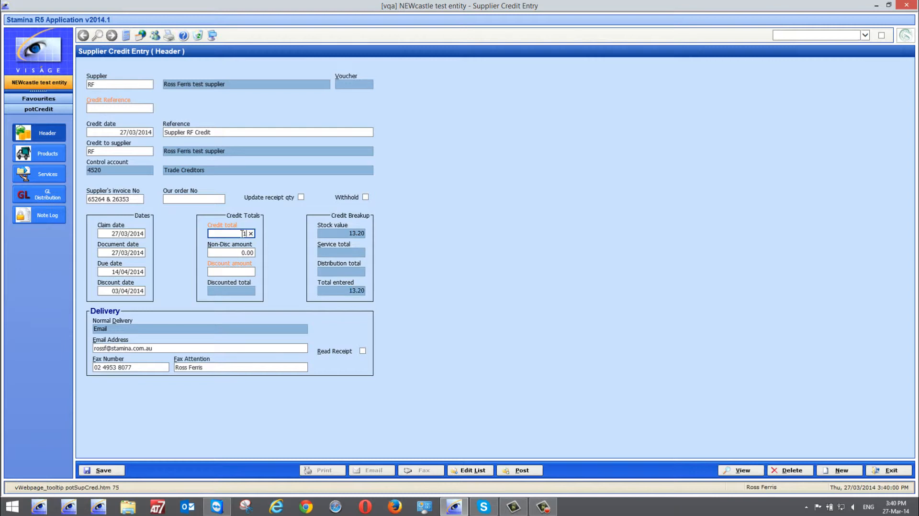
{"action": "type", "text": "3.20"}
{"action": "key", "text": "Tab"}
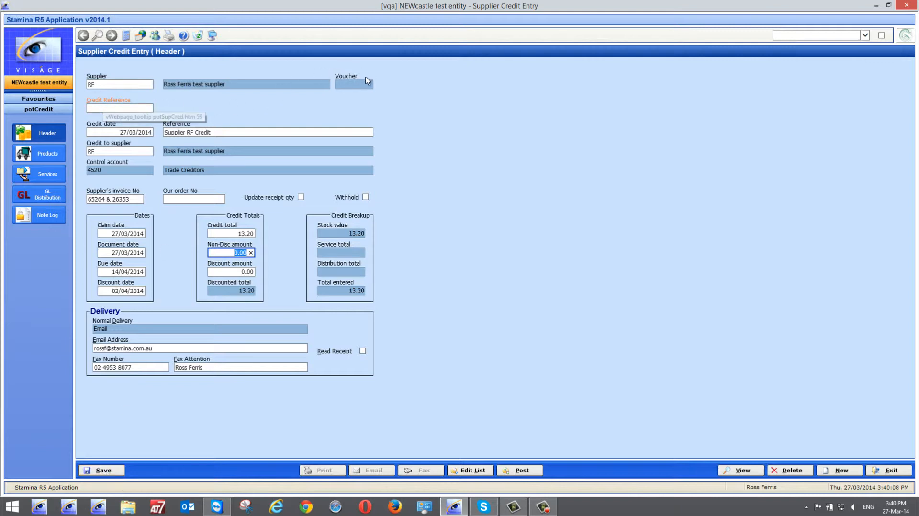
{"action": "left_click", "coordinate": [103, 471]}
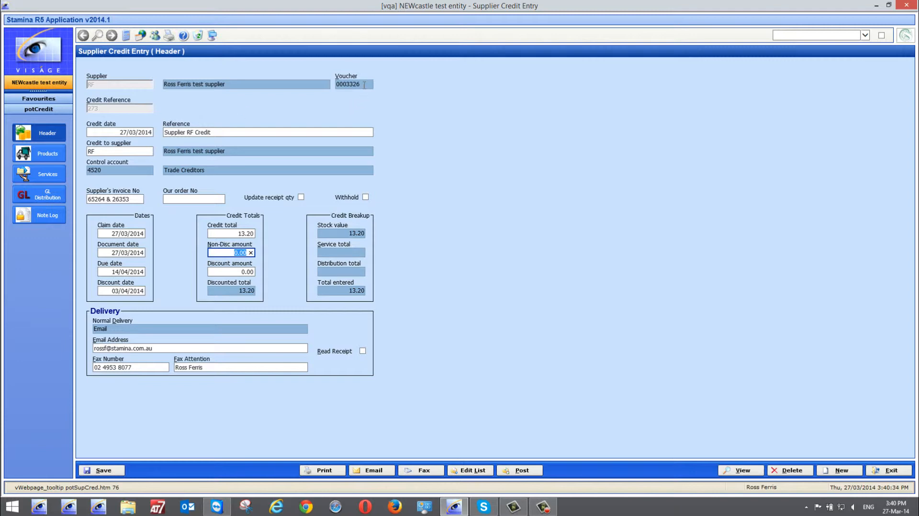
- Save the supplier credit with a read receipt requested and email the credit claim to the supplier
{"action": "left_click", "coordinate": [349, 84]}
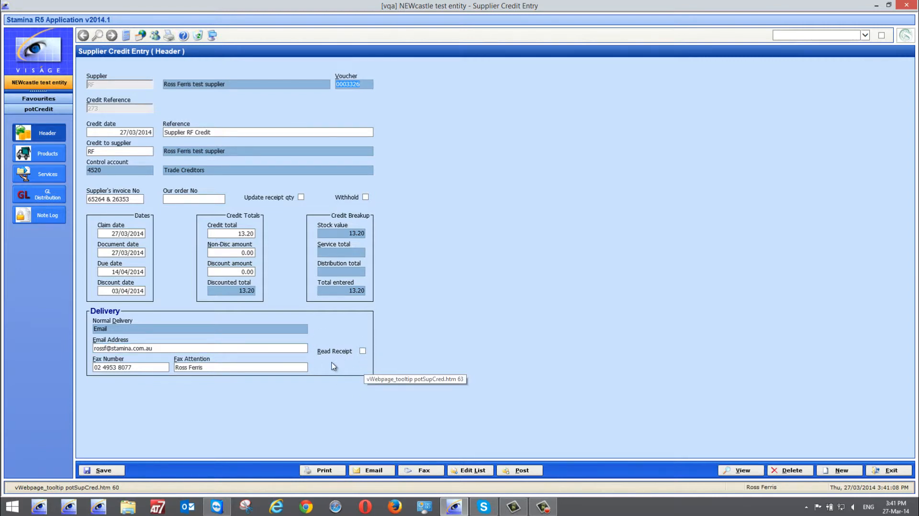
{"action": "left_click", "coordinate": [363, 351]}
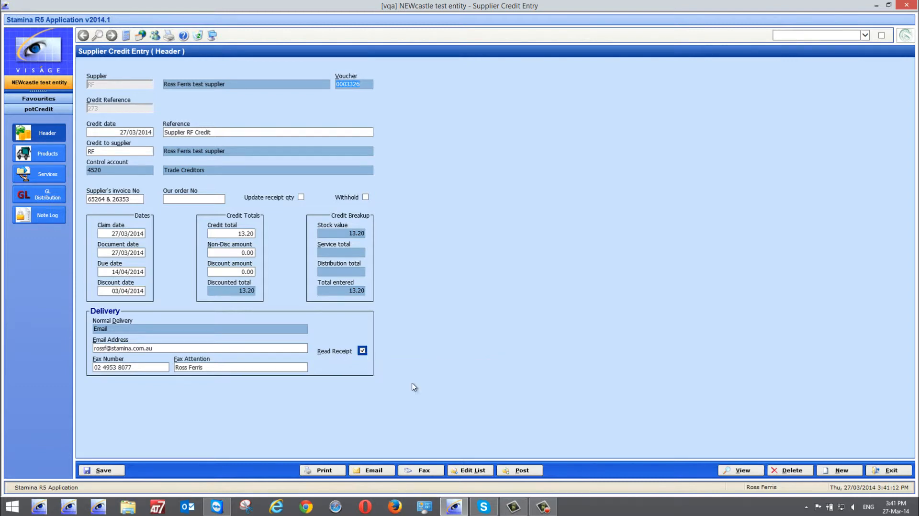
{"action": "left_click", "coordinate": [375, 471]}
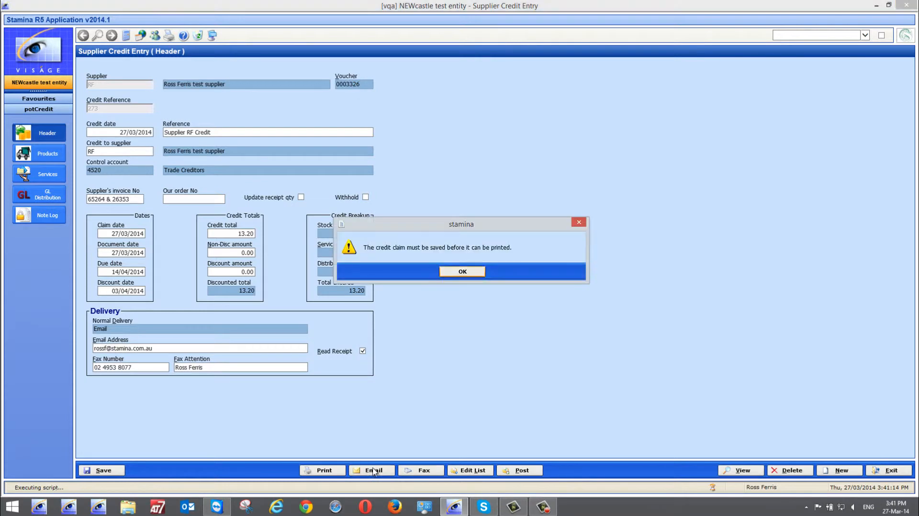
{"action": "left_click", "coordinate": [462, 271]}
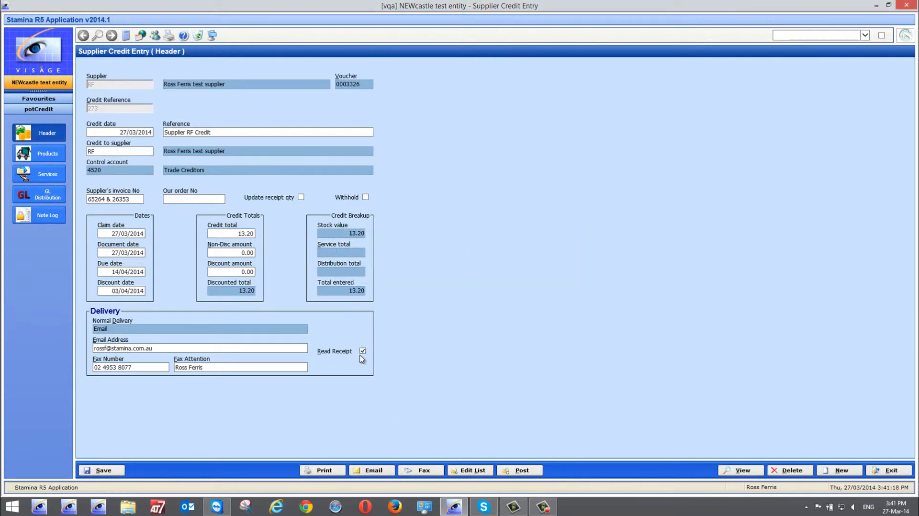
{"action": "left_click", "coordinate": [98, 468]}
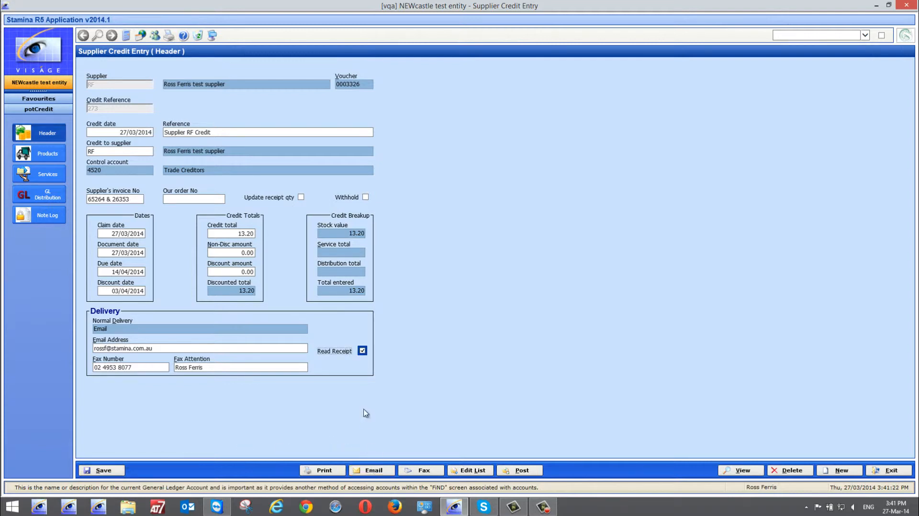
{"action": "left_click", "coordinate": [373, 469]}
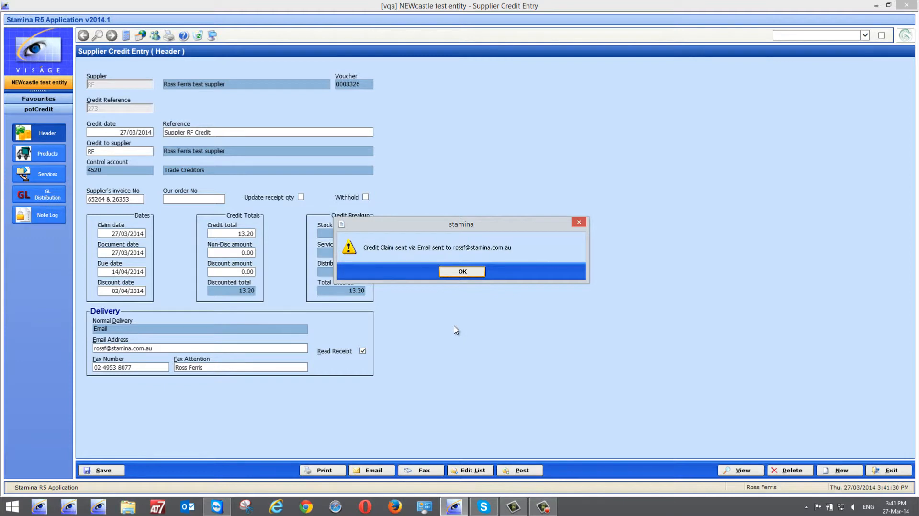
{"action": "left_click", "coordinate": [467, 271]}
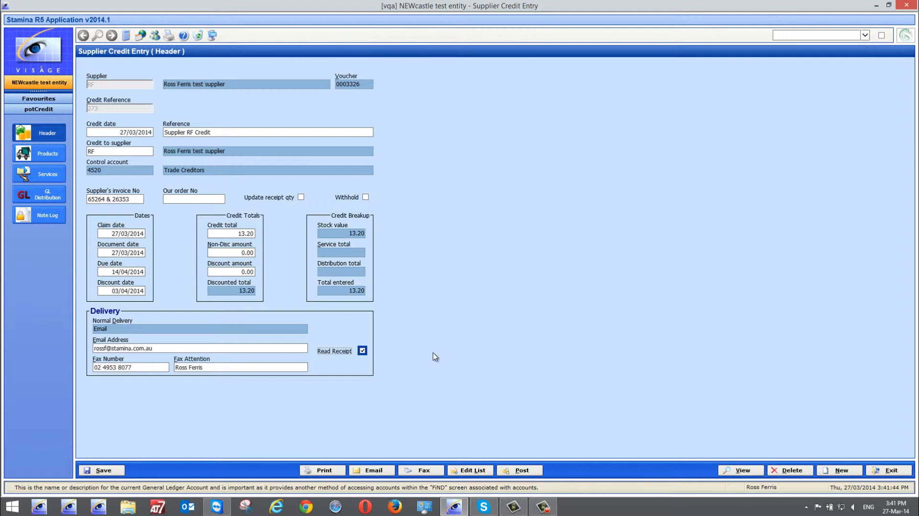
- Start a new supplier credit for supplier RF and enter the supplier's invoice number
{"action": "left_click", "coordinate": [841, 470]}
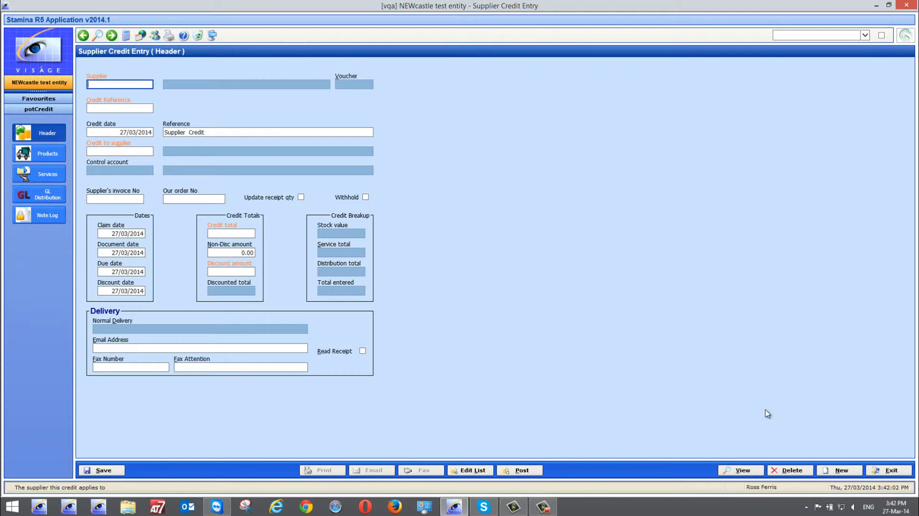
{"action": "type", "text": "RF"}
{"action": "key", "text": "Tab"}
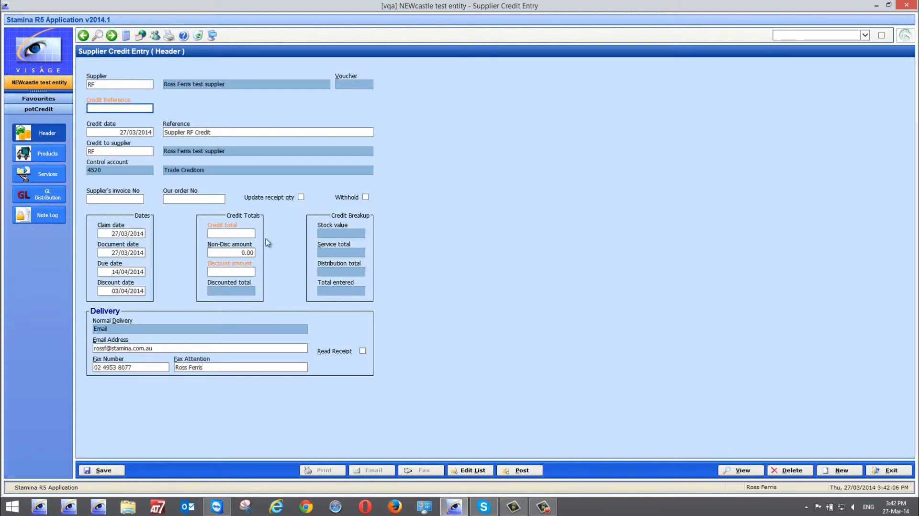
{"action": "left_click", "coordinate": [129, 200]}
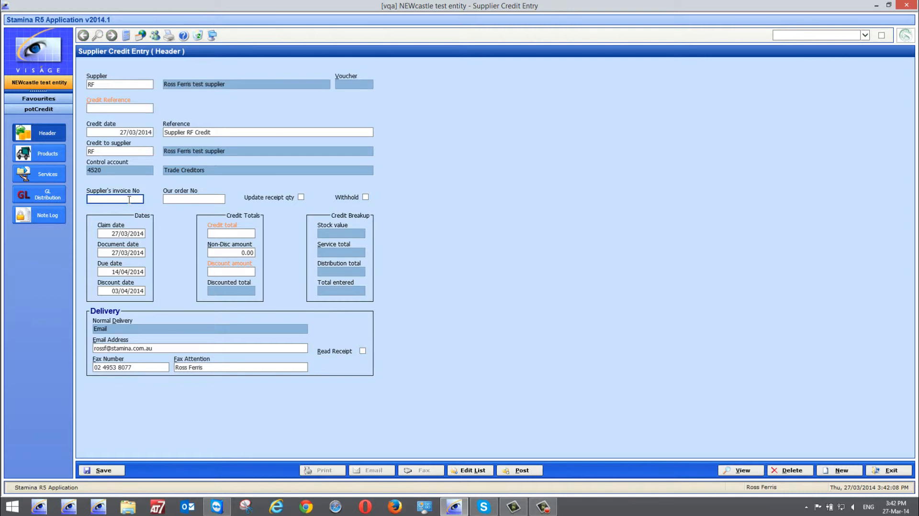
{"action": "type", "text": "467398473"}
- Enter our order number on the credit header and enable updating of the receipt quantity
{"action": "left_click", "coordinate": [179, 200]}
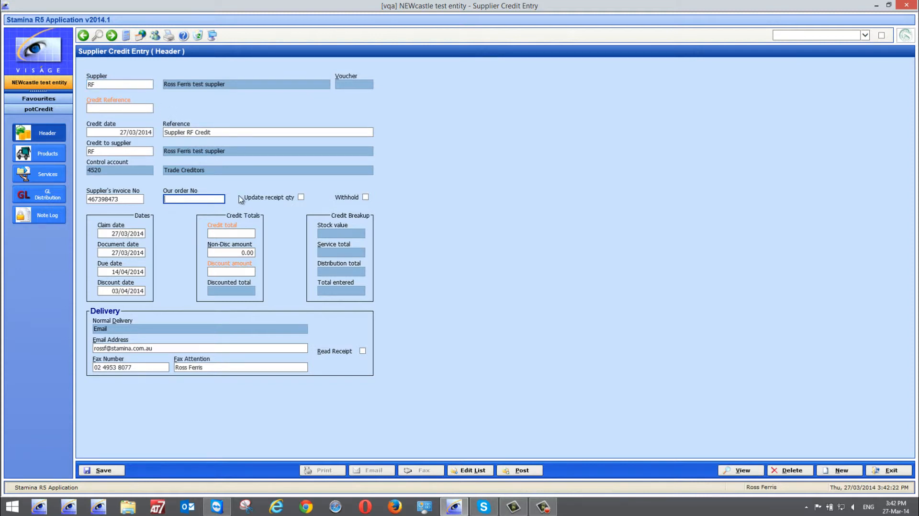
{"action": "type", "text": "151"}
{"action": "type", "text": "24"}
{"action": "key", "text": "BackSpace"}
{"action": "key", "text": "BackSpace"}
{"action": "type", "text": "4"}
{"action": "left_click", "coordinate": [301, 196]}
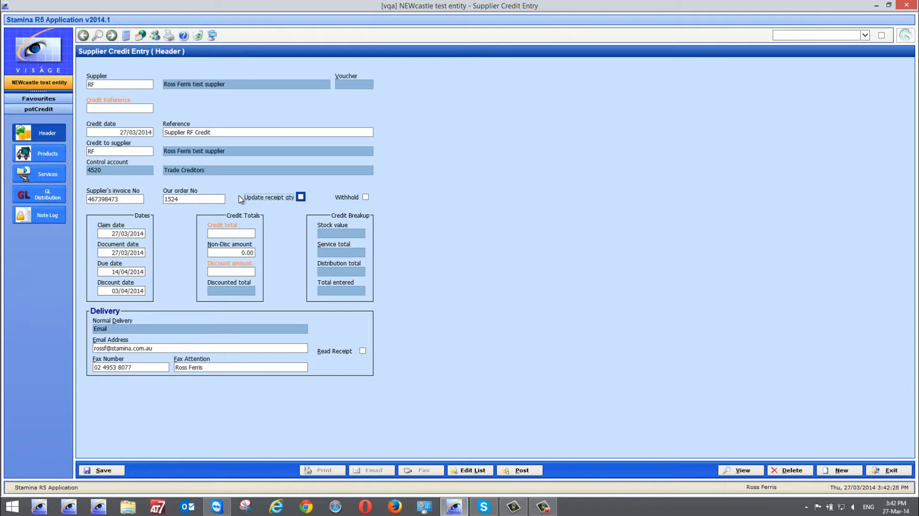
{"action": "left_click", "coordinate": [300, 197]}
{"action": "left_click", "coordinate": [225, 233]}
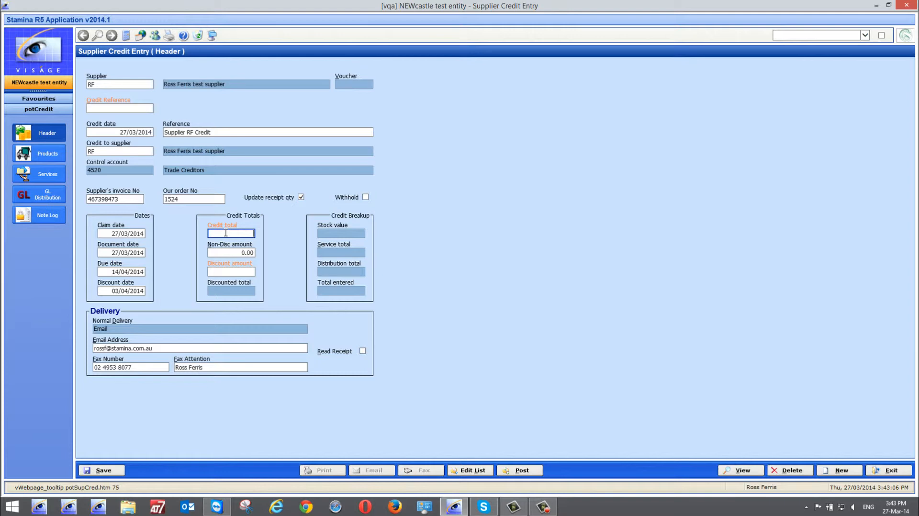
- Add supplier product RF as the first product line of the credit with the reason Faulty
{"action": "left_click", "coordinate": [47, 155]}
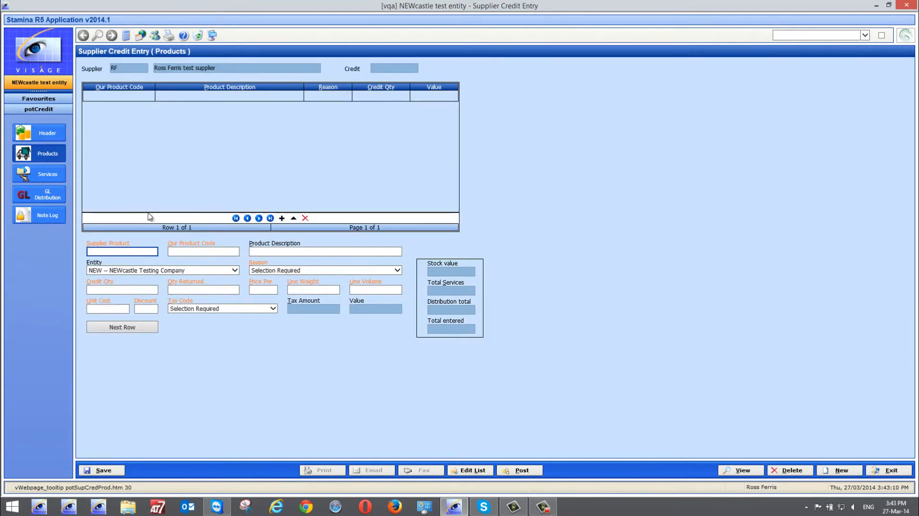
{"action": "type", "text": "rf"}
{"action": "key", "text": "Tab"}
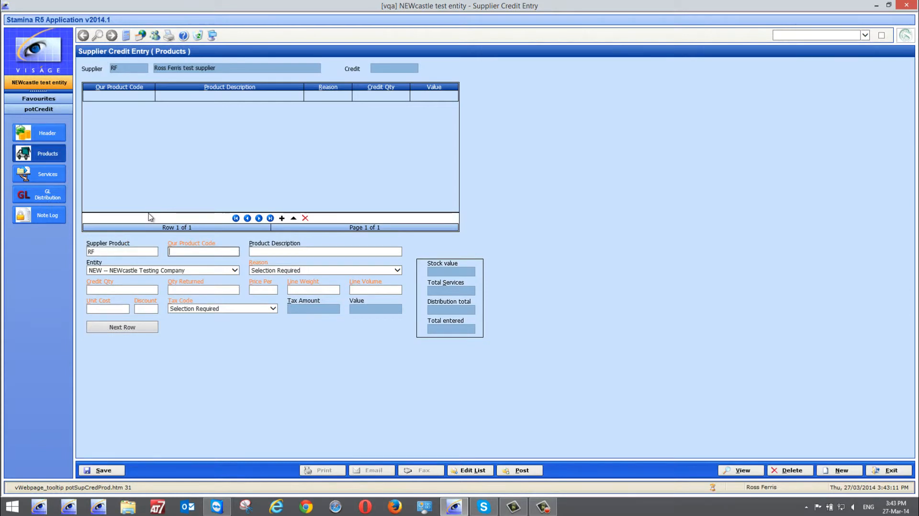
{"action": "left_click", "coordinate": [286, 269]}
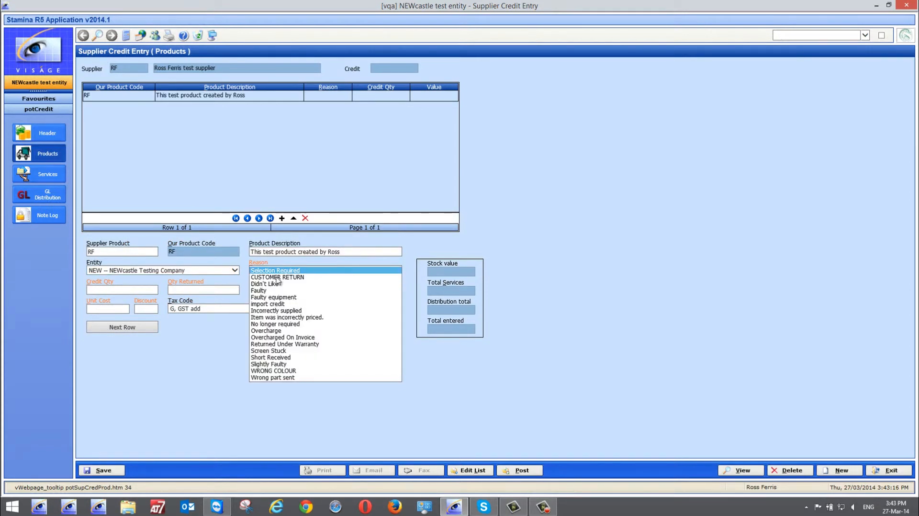
{"action": "left_click", "coordinate": [261, 289]}
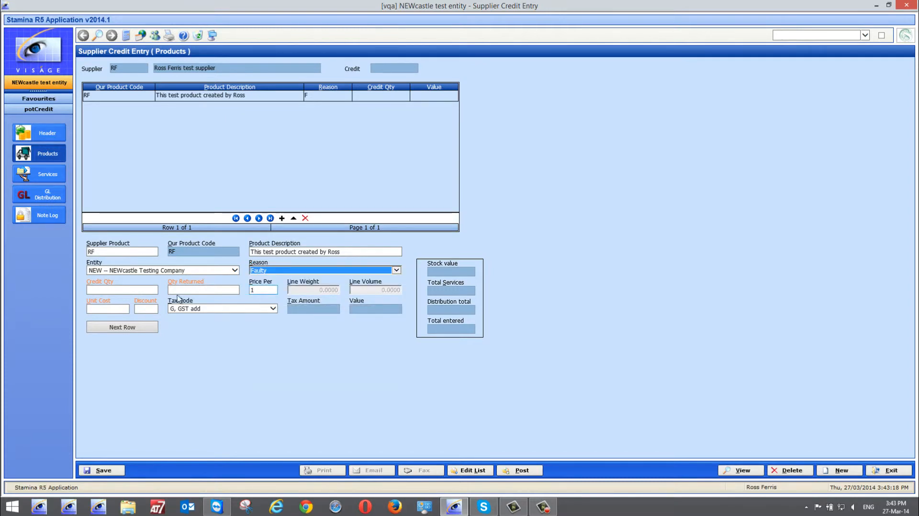
- Set the RF product line's credit quantity to 2 and its quantity returned to 2
{"action": "left_click", "coordinate": [137, 288]}
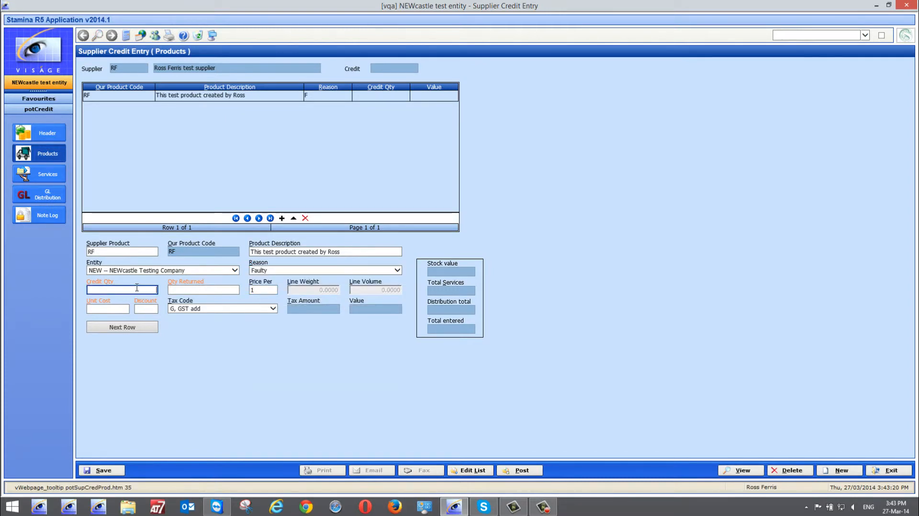
{"action": "type", "text": "2"}
{"action": "key", "text": "Tab"}
{"action": "type", "text": "2"}
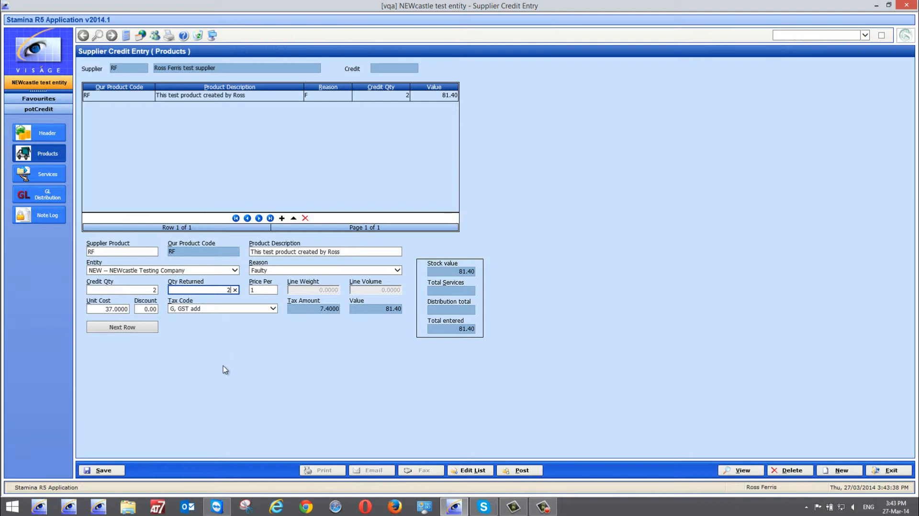
- Add a second product line to the credit for supplier product SF3
{"action": "left_click", "coordinate": [281, 219]}
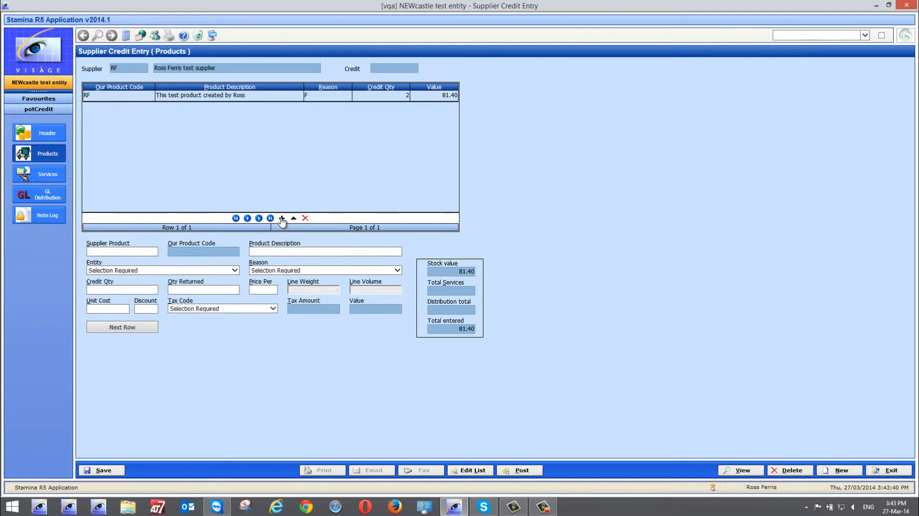
{"action": "left_click", "coordinate": [129, 252]}
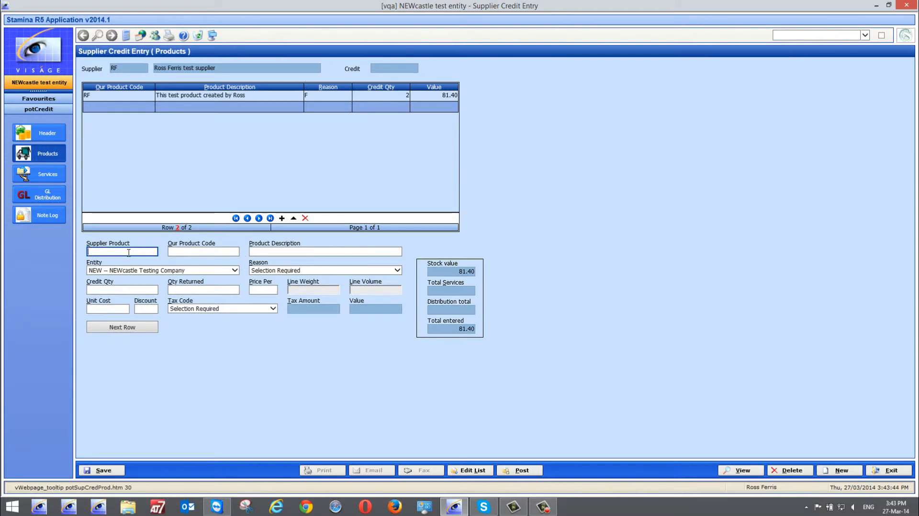
{"action": "key", "text": "Tab"}
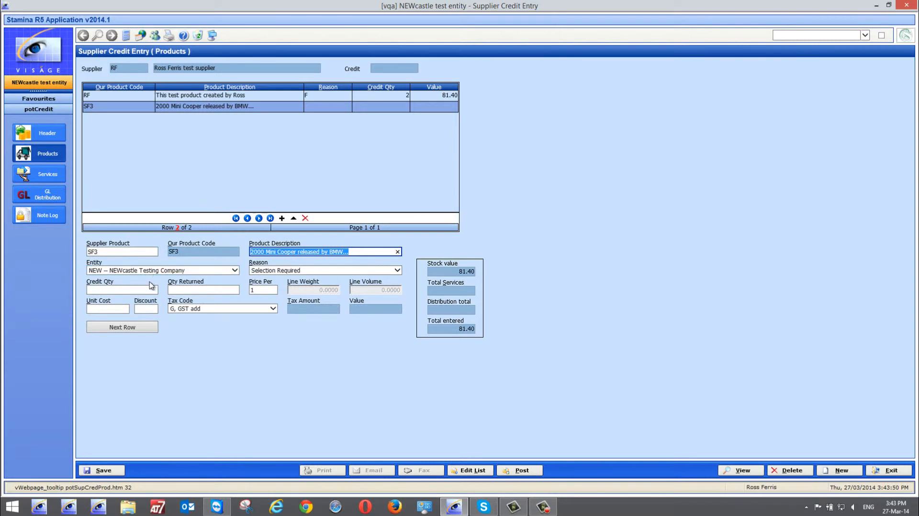
{"action": "left_click", "coordinate": [227, 95]}
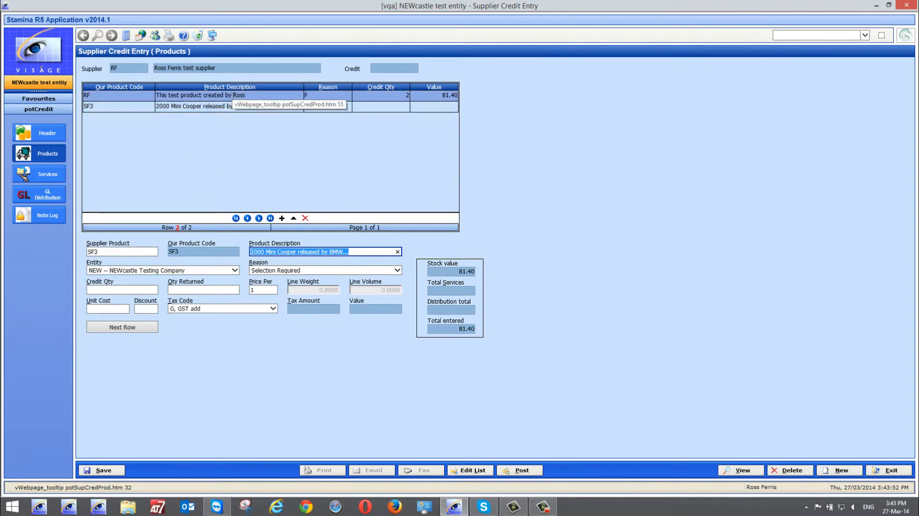
- Set the SF3 line's credit quantity to 2, quantity returned to 0 and unit cost to 1
{"action": "left_click", "coordinate": [130, 290]}
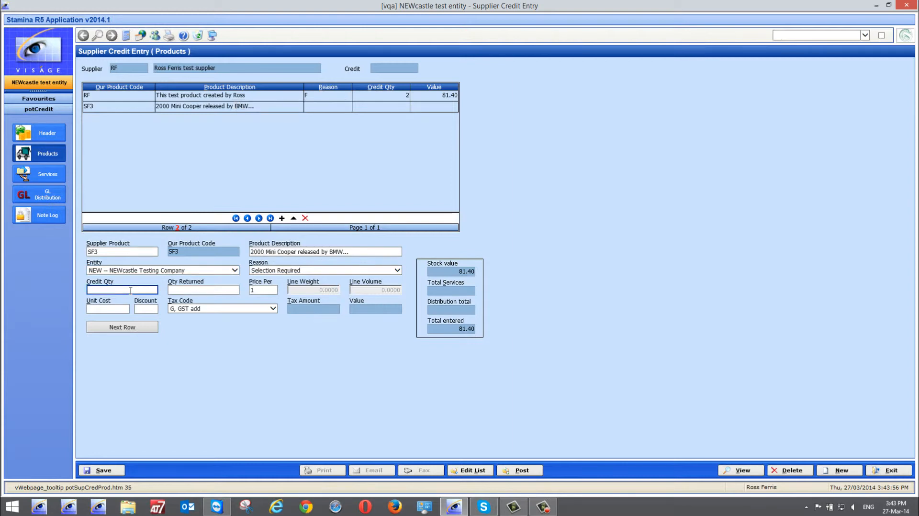
{"action": "type", "text": "2"}
{"action": "key", "text": "Tab"}
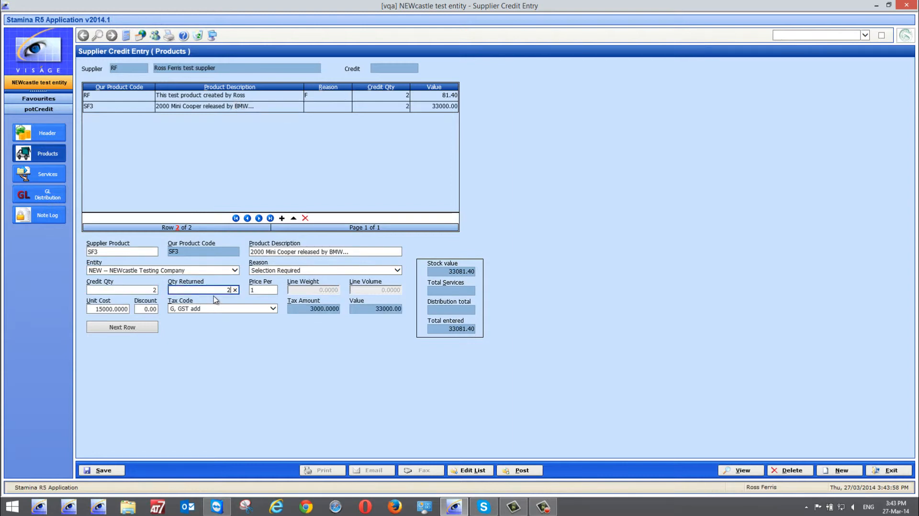
{"action": "left_click_drag", "start_coordinate": [220, 290], "coordinate": [241, 292]}
{"action": "left_click_drag", "start_coordinate": [89, 308], "coordinate": [144, 311]}
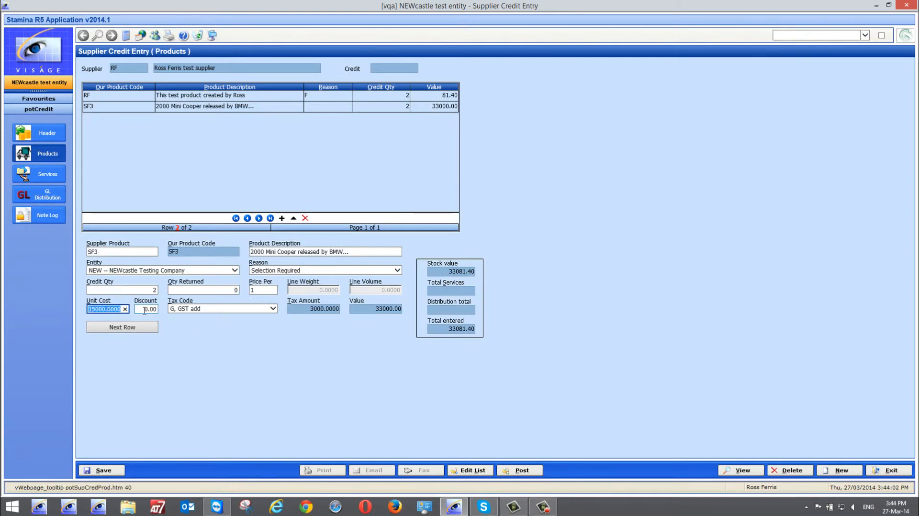
{"action": "type", "text": "1"}
- Set the SF3 product line's return reason to Overcharge
{"action": "left_click", "coordinate": [398, 271]}
{"action": "left_click", "coordinate": [398, 271]}
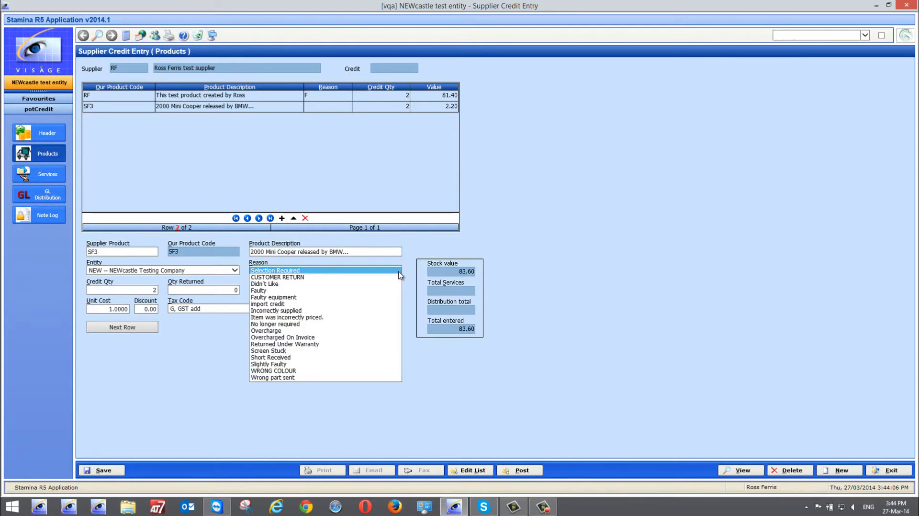
{"action": "left_click", "coordinate": [285, 331]}
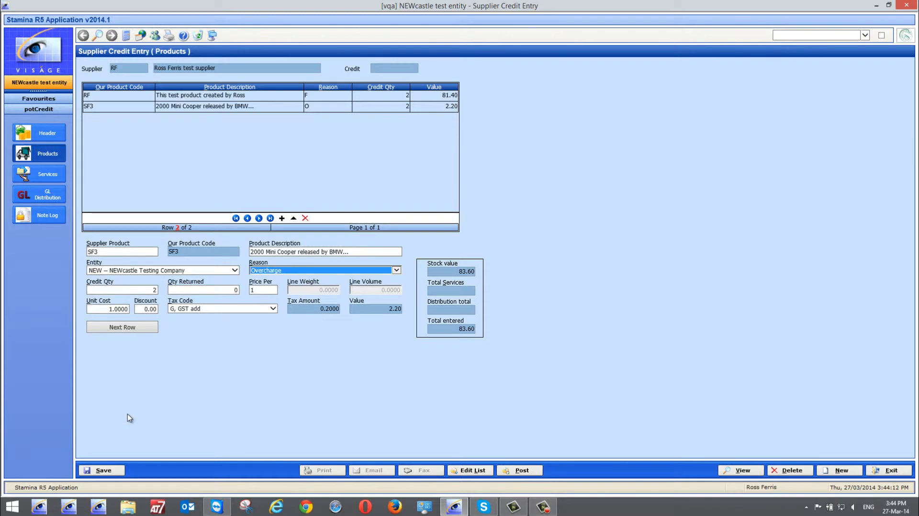
- Search the GL chart for the name "freight" and assign the first Freight account to the credit's GL distribution line
{"action": "left_click", "coordinate": [50, 198]}
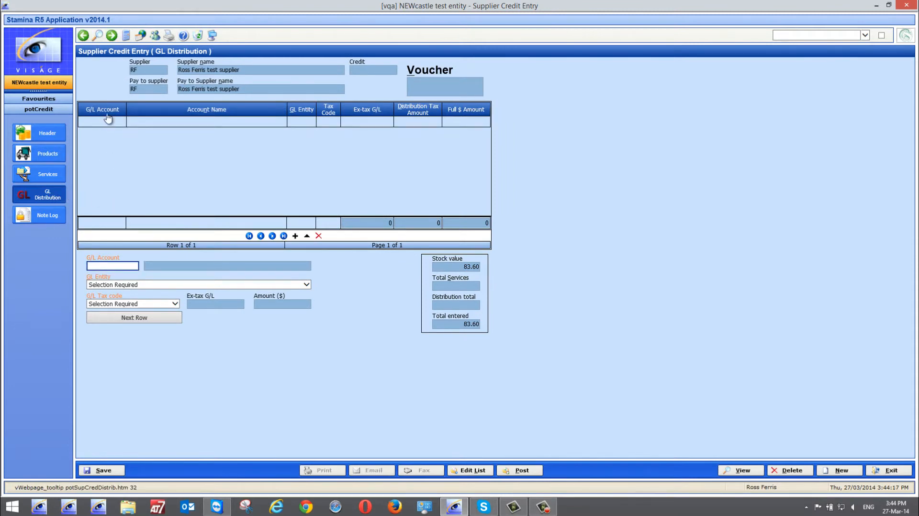
{"action": "left_click", "coordinate": [98, 35]}
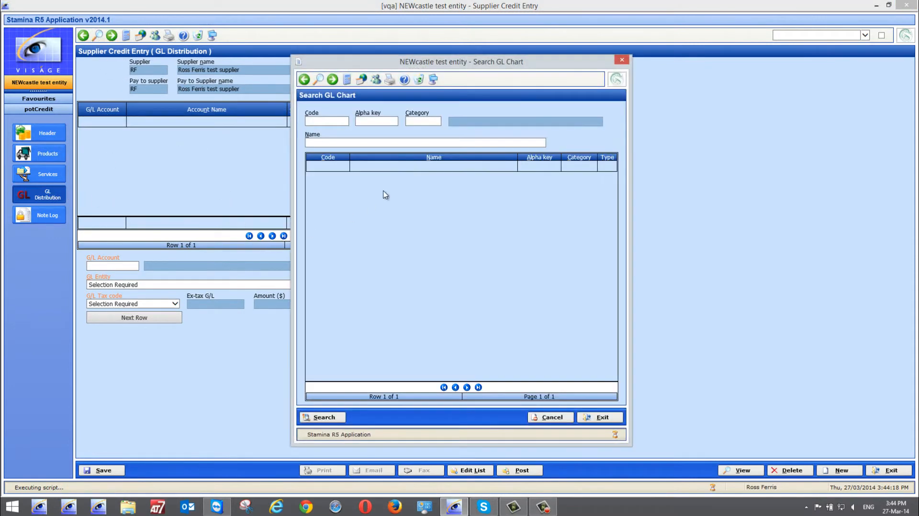
{"action": "left_click", "coordinate": [335, 142]}
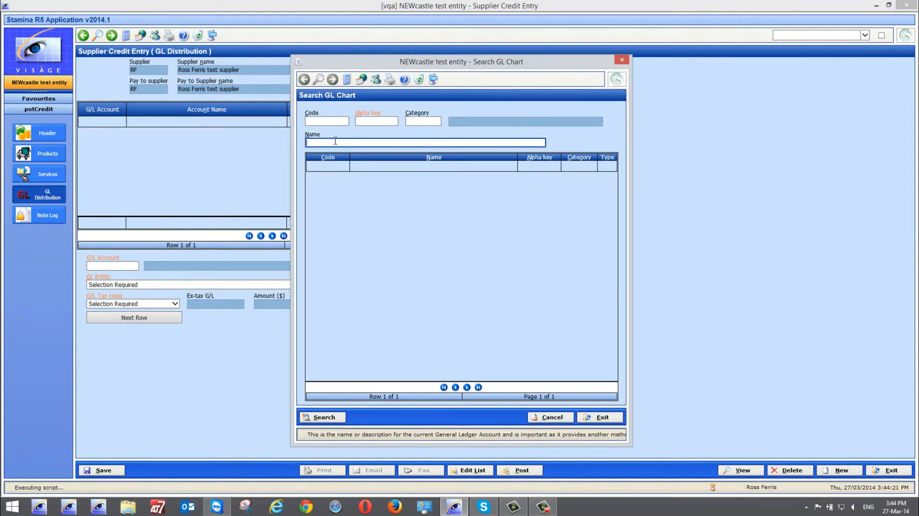
{"action": "type", "text": "freight"}
{"action": "left_click", "coordinate": [322, 417]}
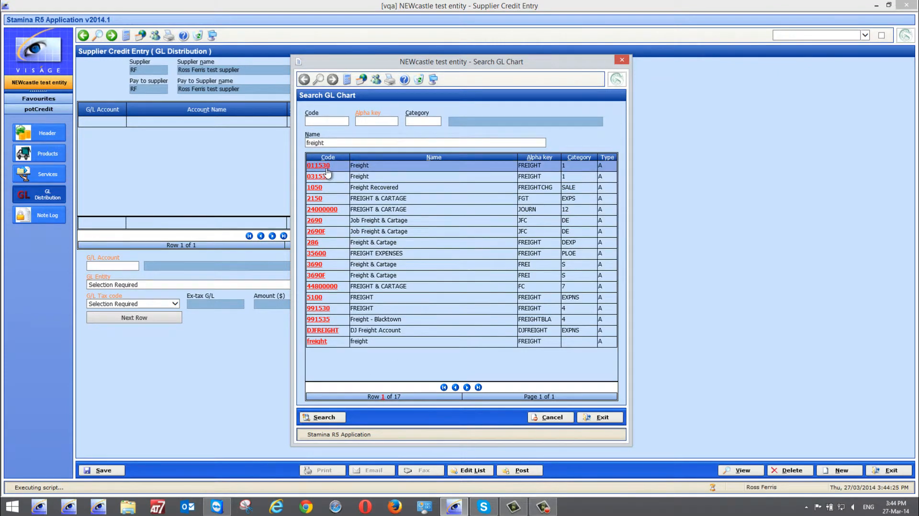
{"action": "double_click", "coordinate": [325, 170]}
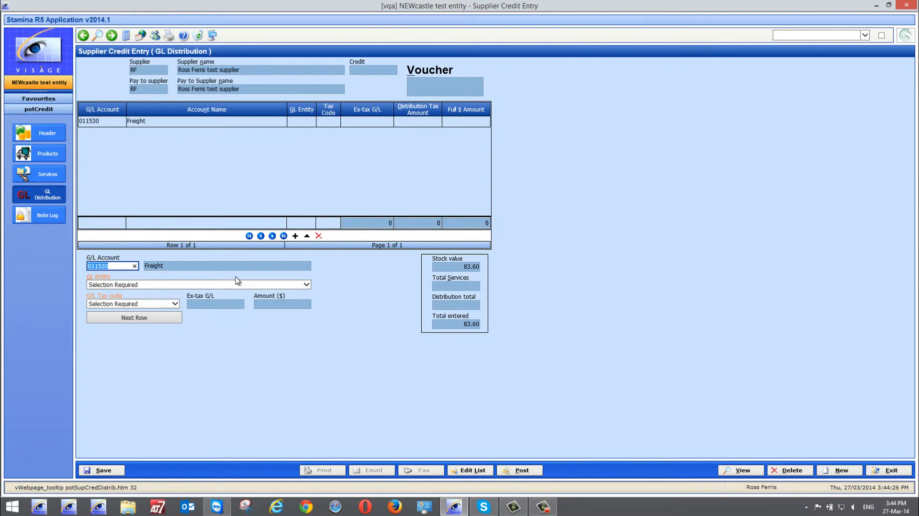
- Complete the freight distribution line with GL entity NEW -- NEWcastle Testing Company, tax code I, GST Inc and an amount of 10
{"action": "left_click", "coordinate": [250, 284]}
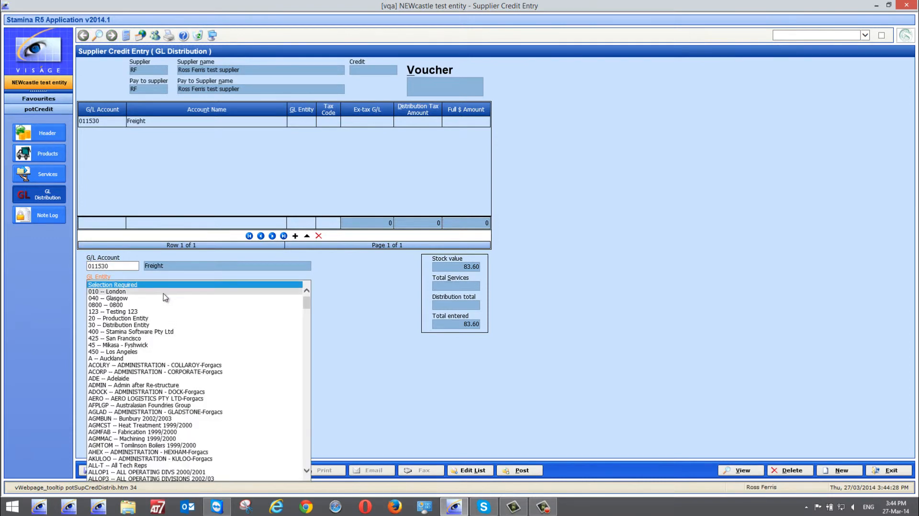
{"action": "scroll", "coordinate": [158, 297], "scroll_direction": "down", "scroll_amount": 10}
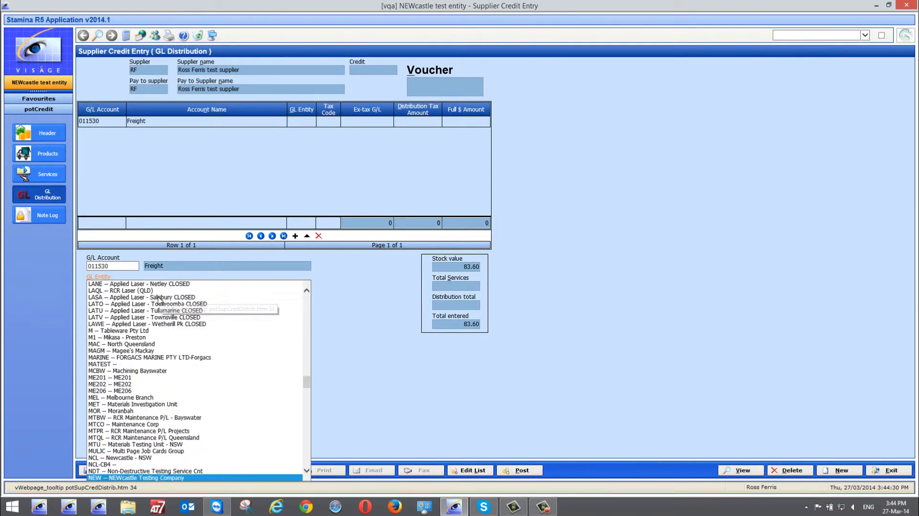
{"action": "left_click", "coordinate": [158, 298]}
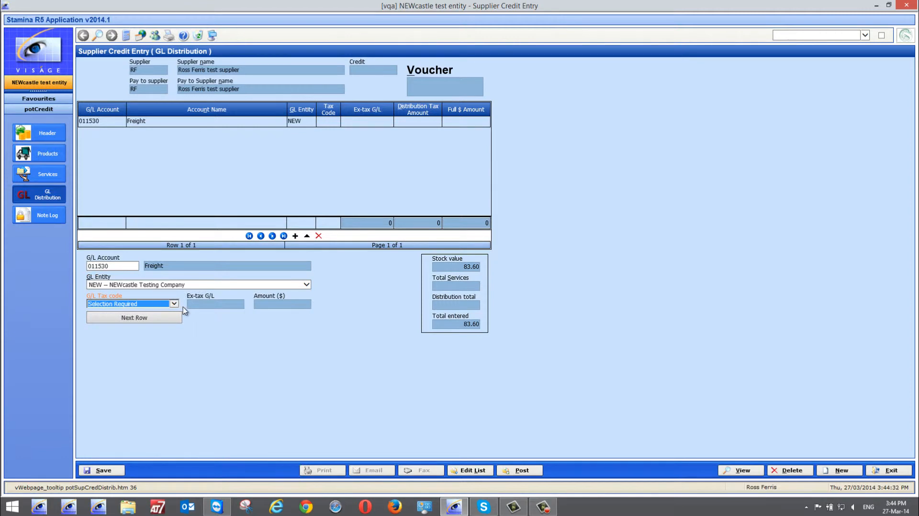
{"action": "left_click", "coordinate": [175, 304]}
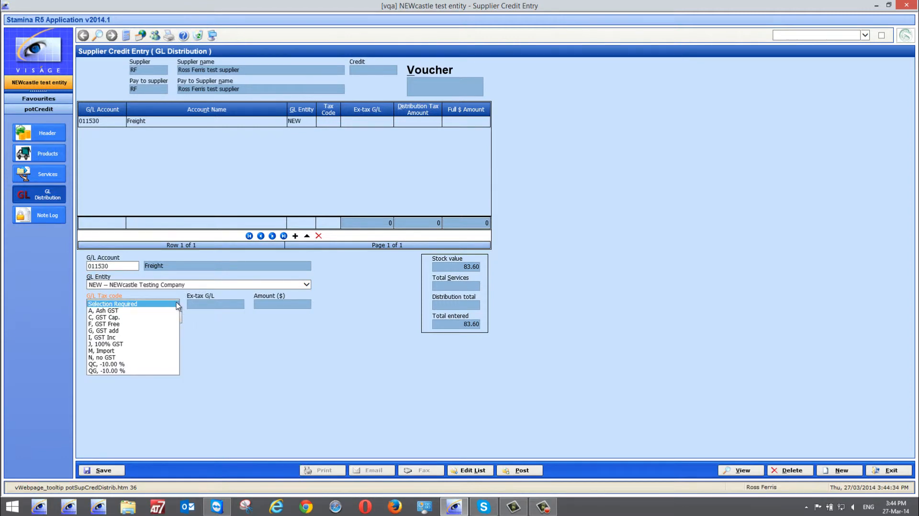
{"action": "left_click", "coordinate": [120, 337]}
{"action": "left_click", "coordinate": [273, 304]}
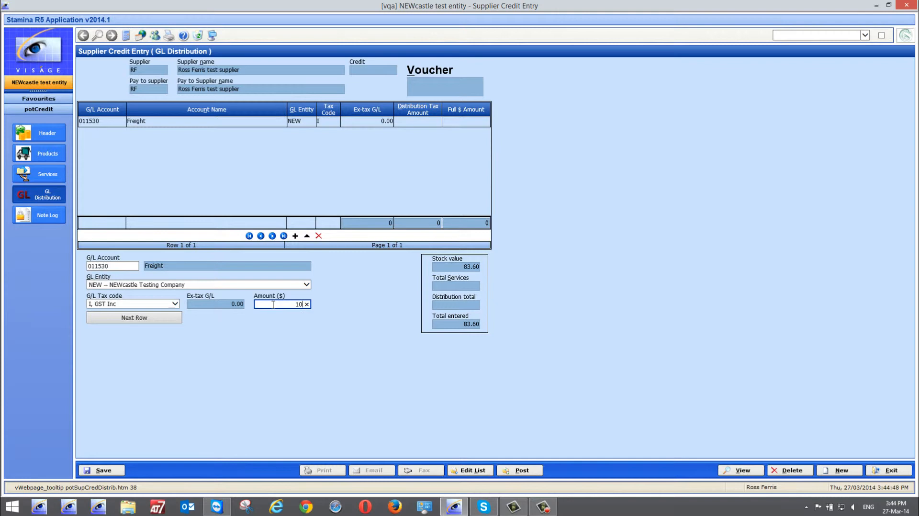
{"action": "key", "text": "Tab"}
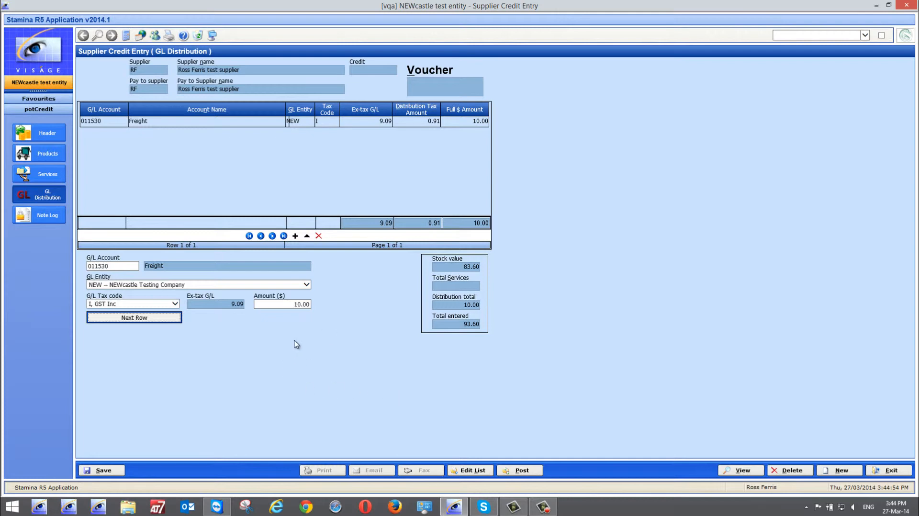
- Set the credit total in the credit header to 93.60 and save the supplier credit
{"action": "left_click", "coordinate": [41, 133]}
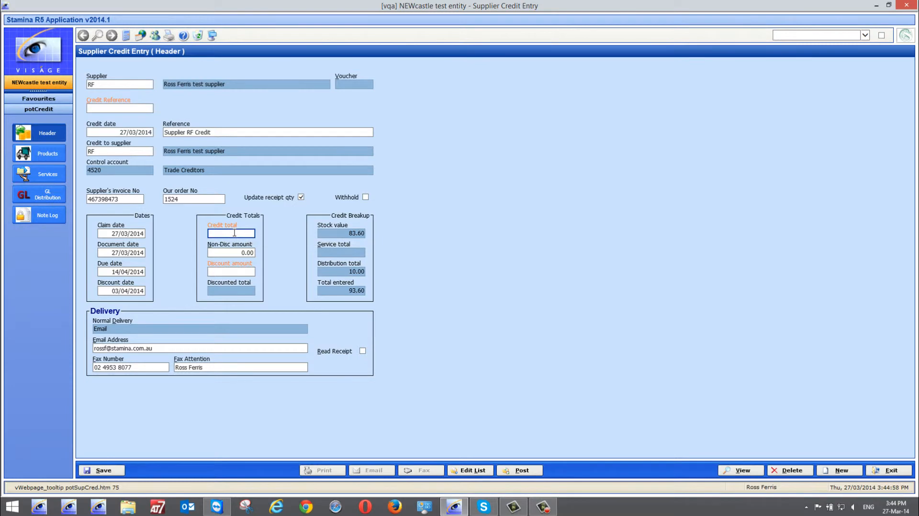
{"action": "type", "text": "93.60"}
{"action": "left_click_drag", "start_coordinate": [223, 233], "coordinate": [267, 232]}
{"action": "left_click_drag", "start_coordinate": [344, 290], "coordinate": [383, 296]}
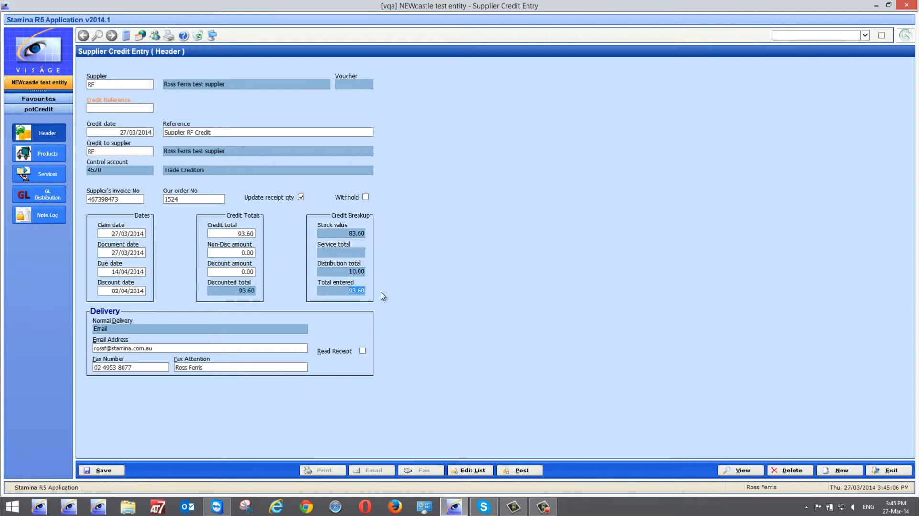
{"action": "left_click", "coordinate": [106, 470]}
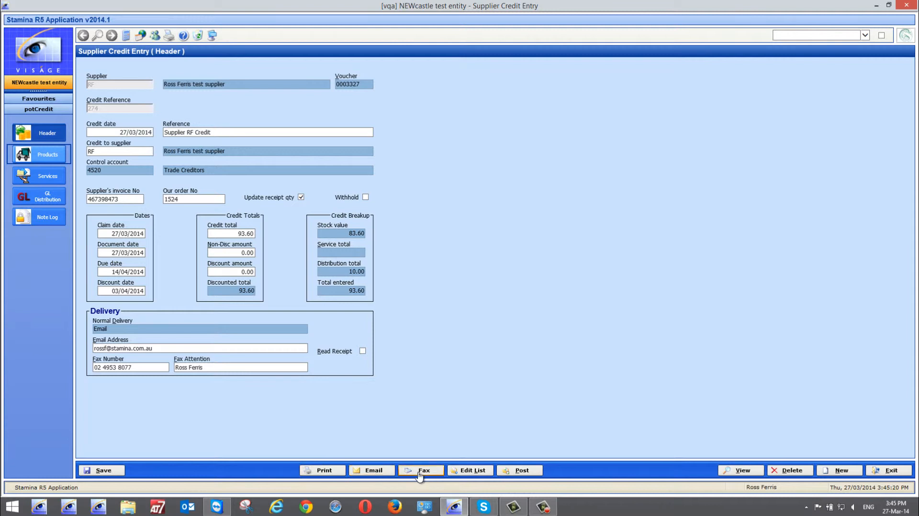
- Email the saved credit claim to the supplier, then produce and review the edit list for this credit
{"action": "left_click", "coordinate": [375, 470]}
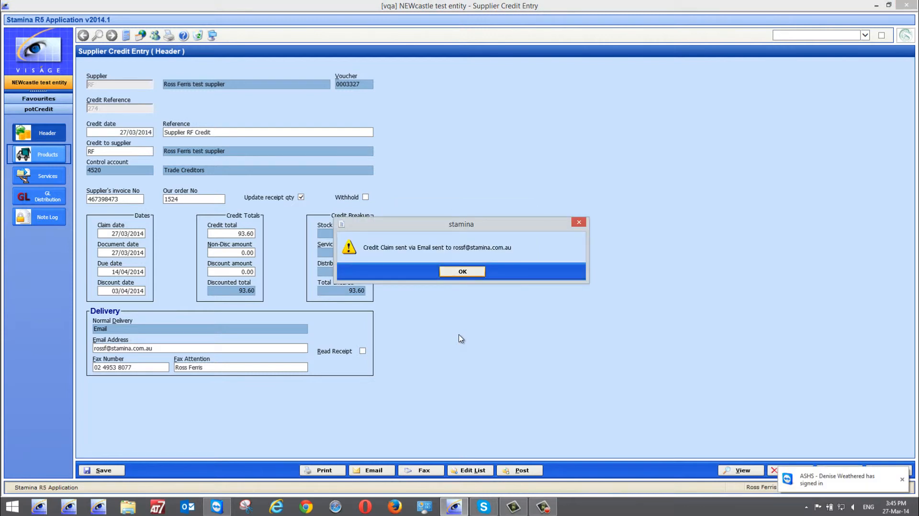
{"action": "left_click", "coordinate": [466, 272]}
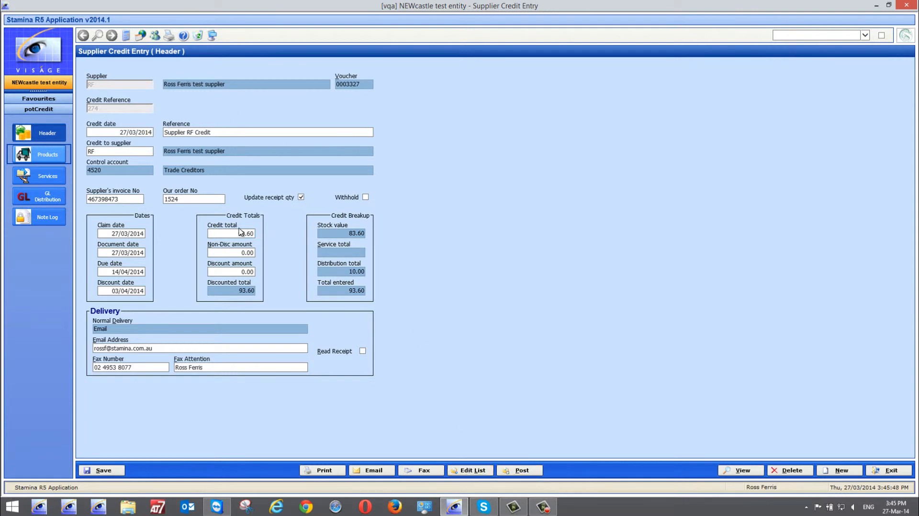
{"action": "left_click", "coordinate": [468, 470]}
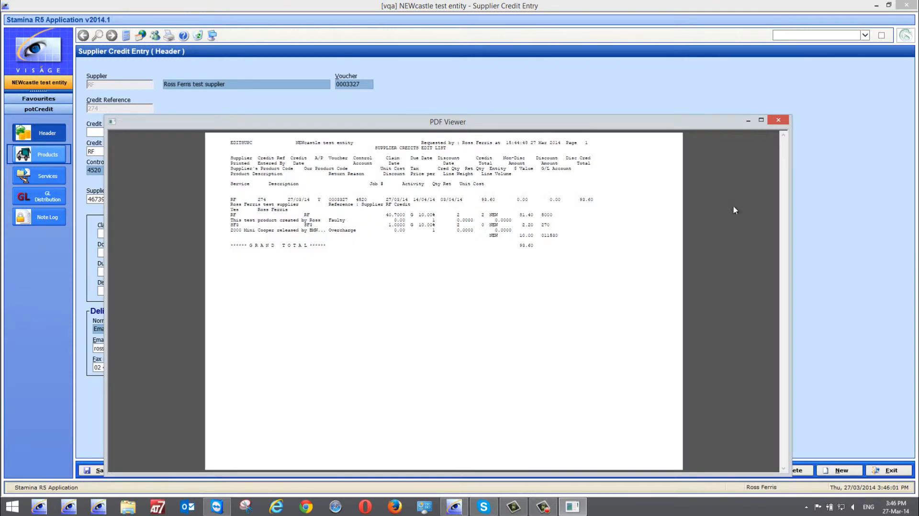
{"action": "left_click", "coordinate": [779, 122]}
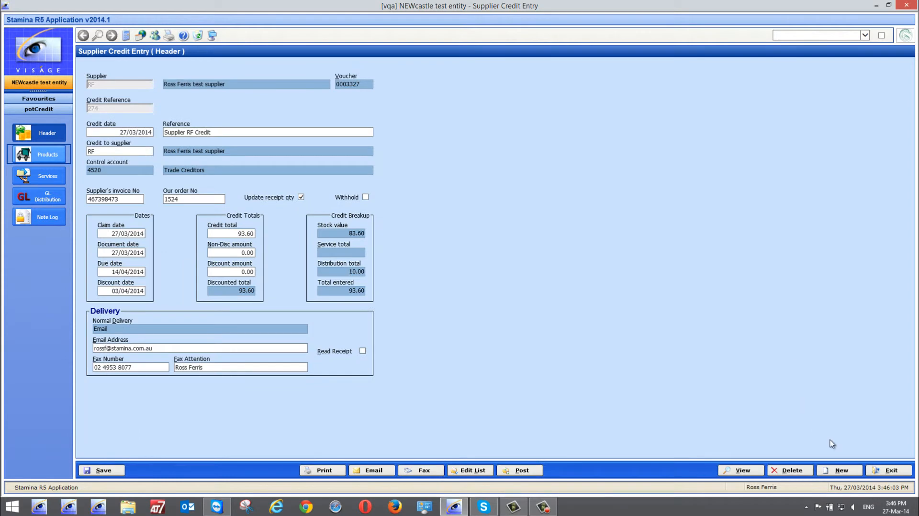
- Start a blank supplier credit and review the edit list of all credits entered by the current user
{"action": "left_click", "coordinate": [842, 468]}
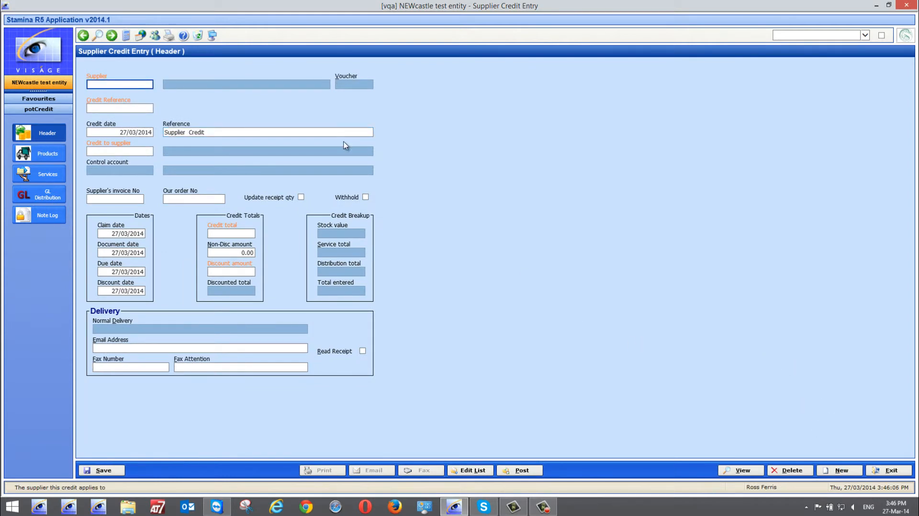
{"action": "left_click", "coordinate": [469, 470]}
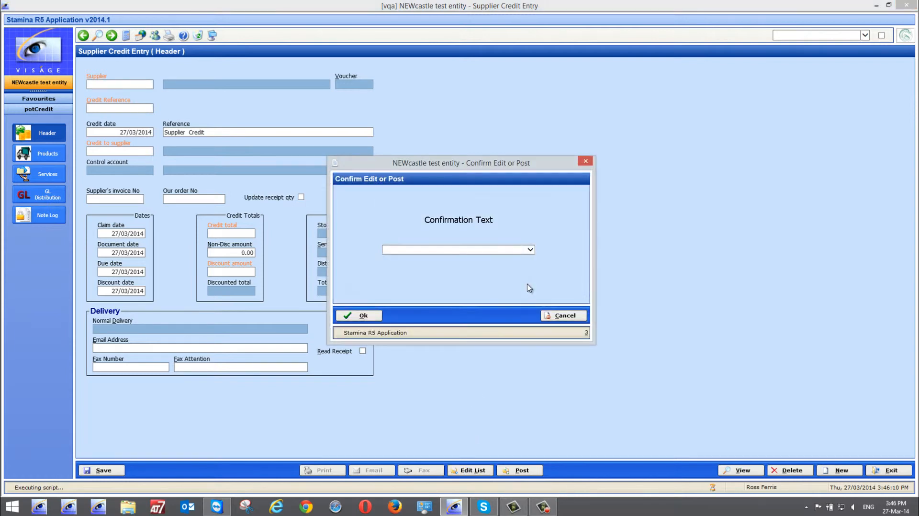
{"action": "left_click", "coordinate": [529, 250]}
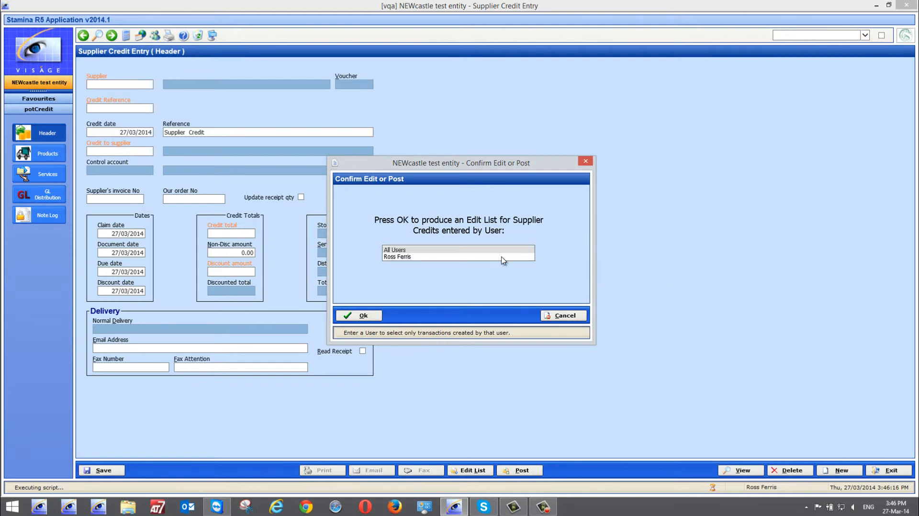
{"action": "left_click", "coordinate": [398, 257]}
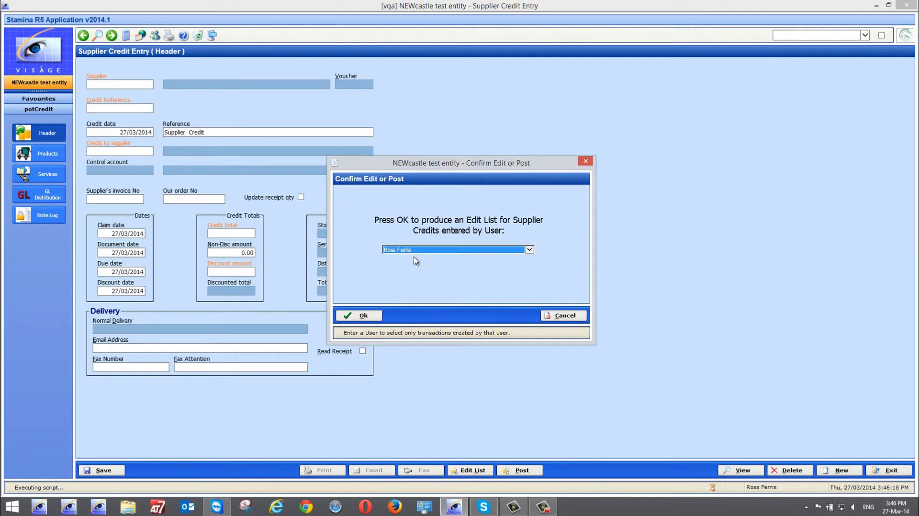
{"action": "left_click", "coordinate": [368, 315]}
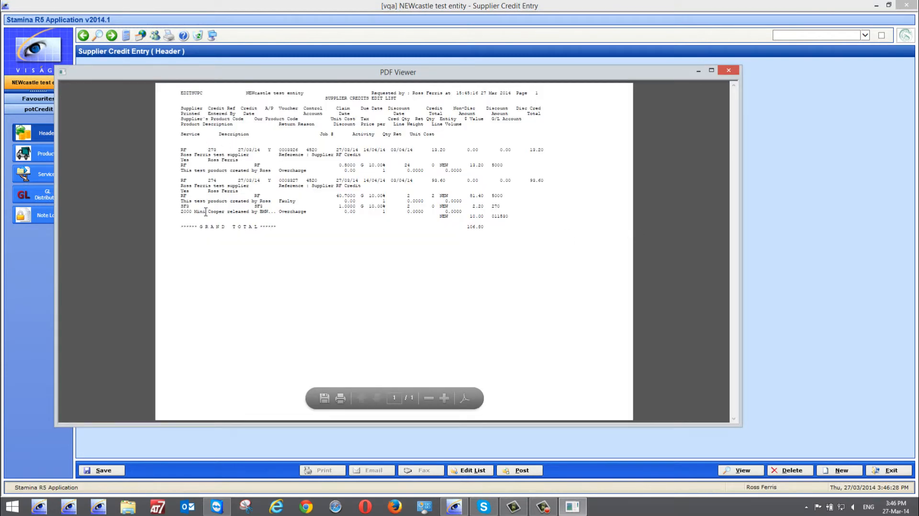
{"action": "left_click", "coordinate": [728, 70]}
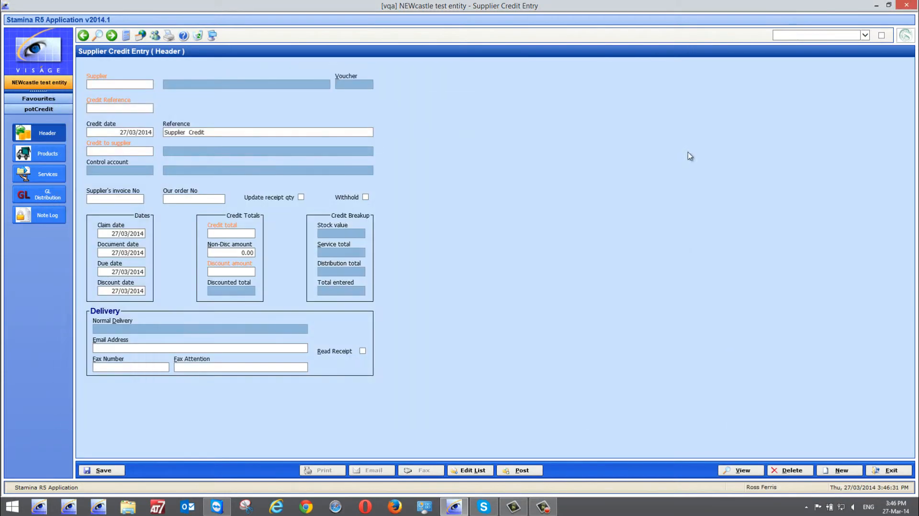
- Post the entered supplier credits with the user selection left blank and exit supplier credit entry
{"action": "left_click", "coordinate": [525, 472]}
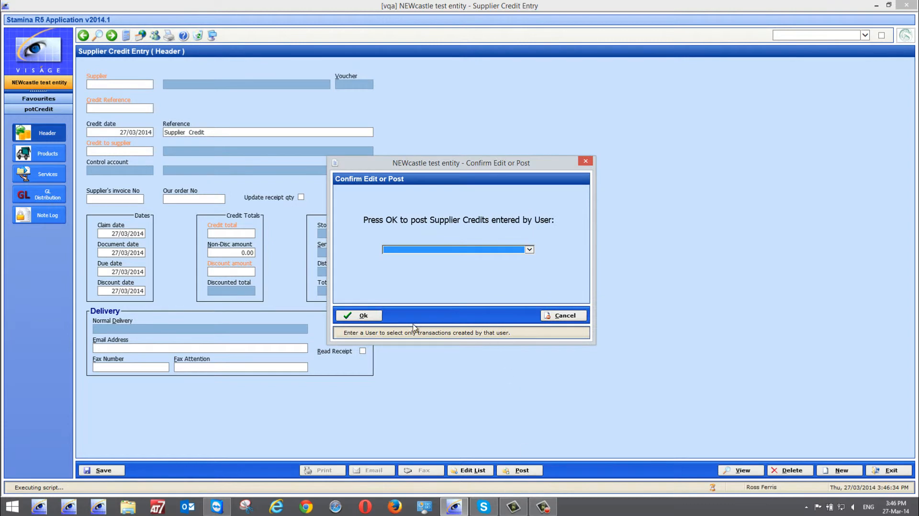
{"action": "key", "text": "Return"}
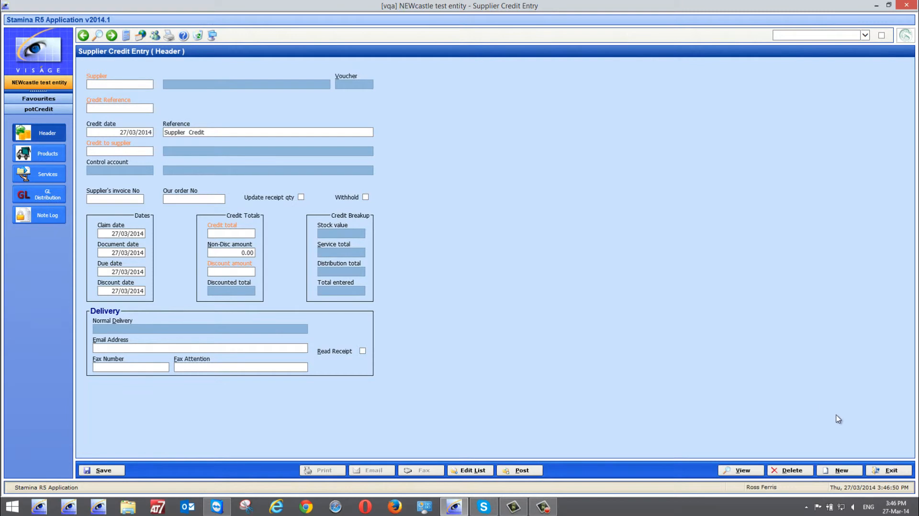
{"action": "left_click", "coordinate": [884, 470]}
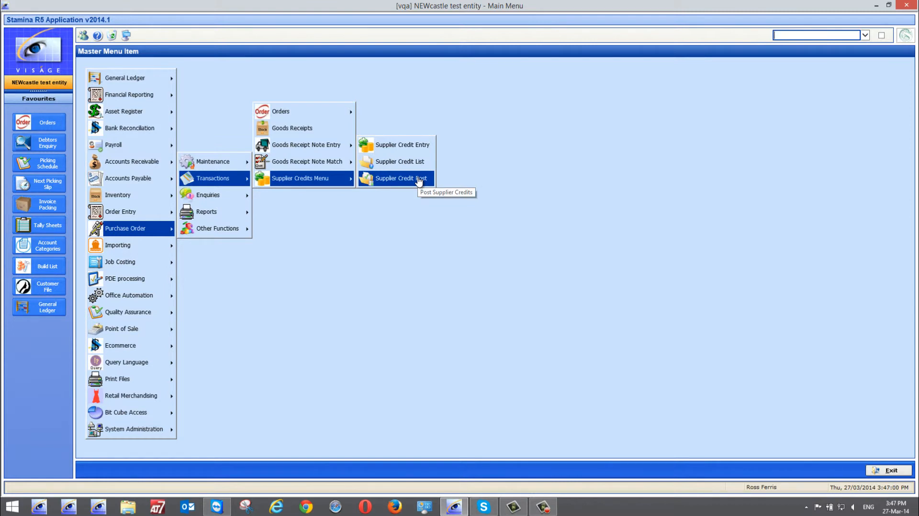
{"action": "type", "text": "aedapenq"}
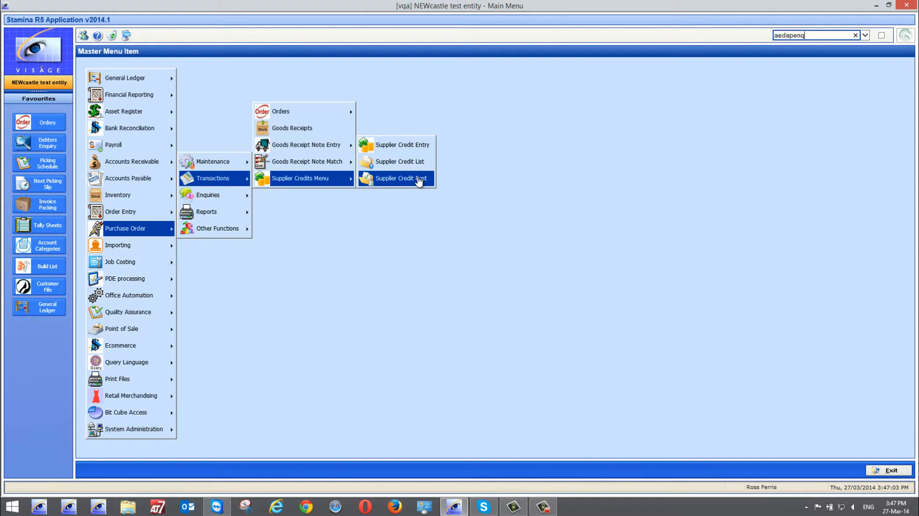
{"action": "key", "text": "Return"}
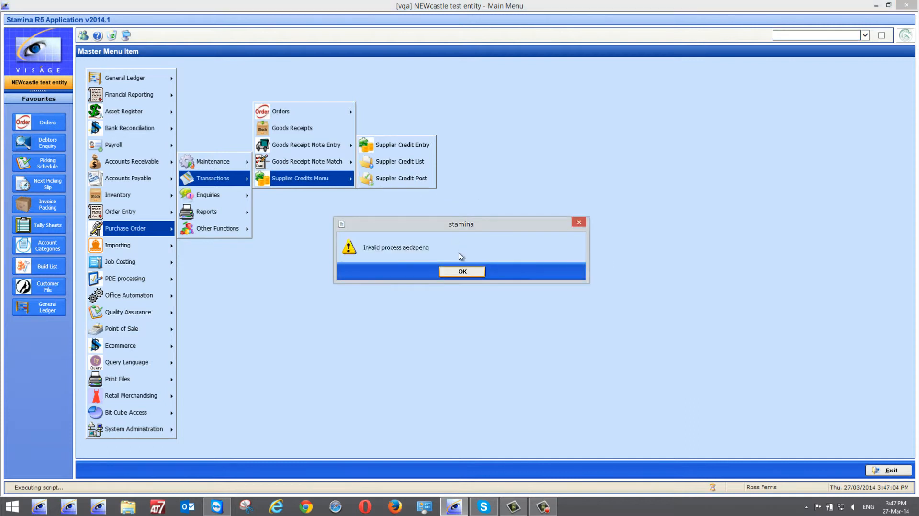
{"action": "left_click", "coordinate": [461, 272]}
- Run the apeDapEnq process and examine the current transactions of supplier RF in the Accounts Payable Enquiry
{"action": "type", "text": "sup enq"}
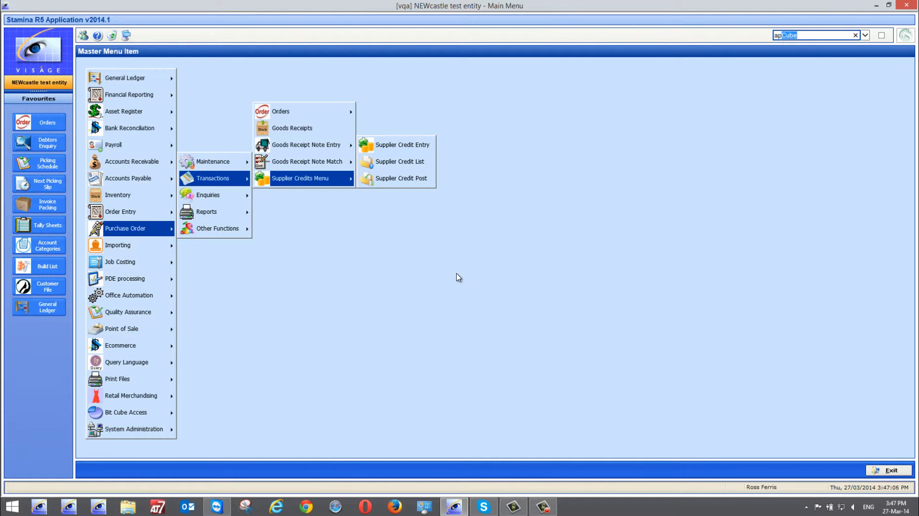
{"action": "key", "text": "Return"}
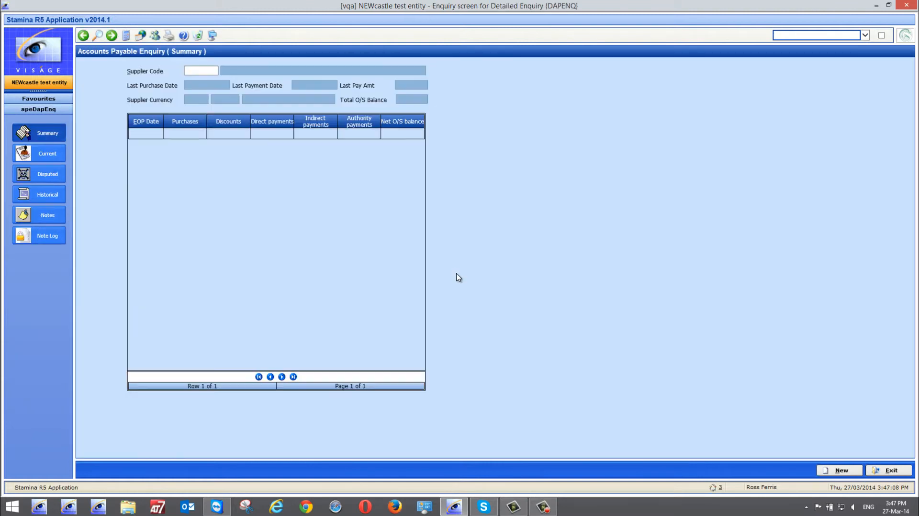
{"action": "type", "text": "rf"}
{"action": "key", "text": "Tab"}
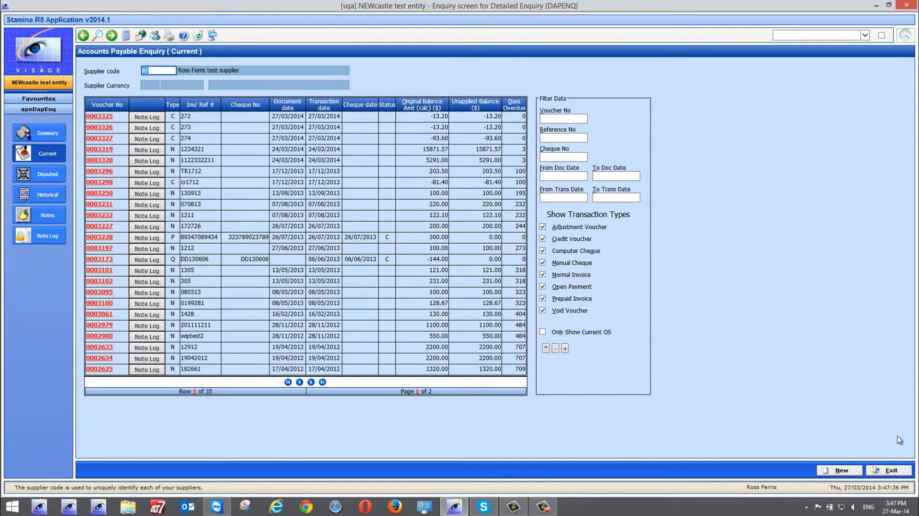
{"action": "left_click", "coordinate": [889, 470]}
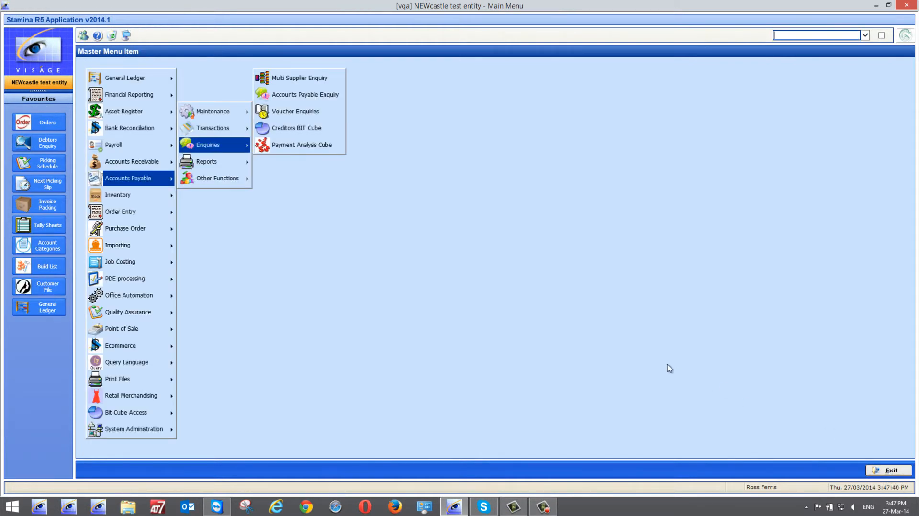
- Open the Disputed Transactions entry in Accounts Payable for supplier RF
{"action": "left_click", "coordinate": [220, 131]}
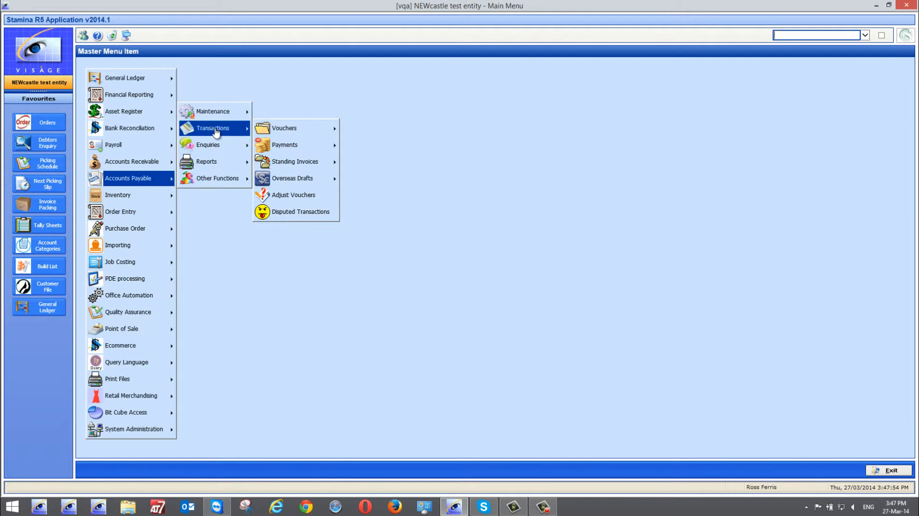
{"action": "left_click", "coordinate": [296, 212]}
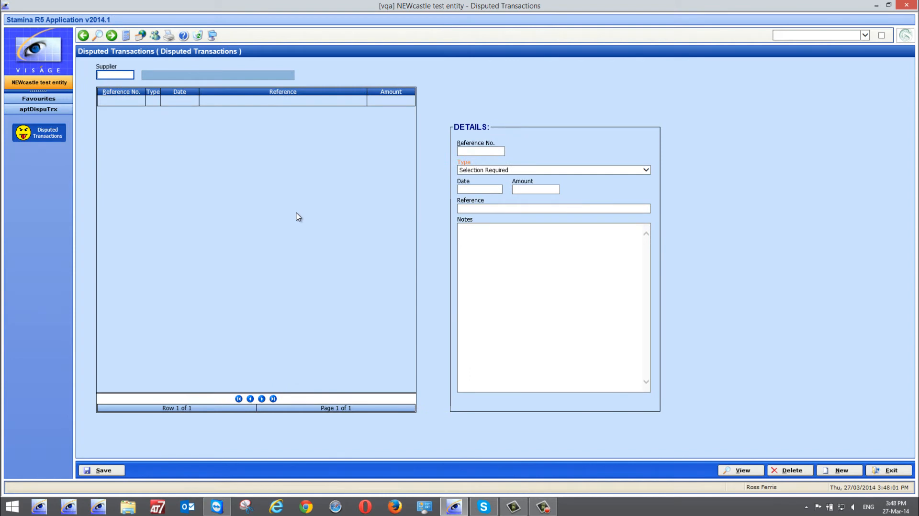
{"action": "type", "text": "rf"}
{"action": "key", "text": "Tab"}
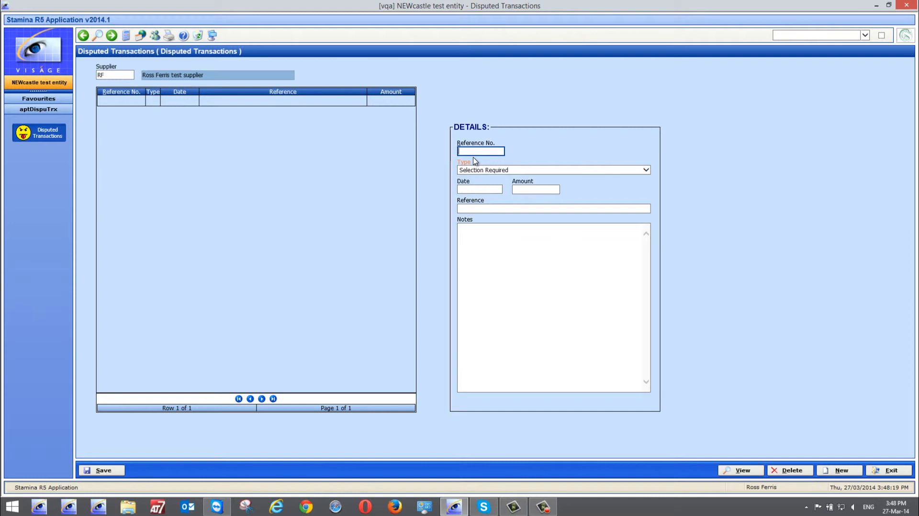
- Start a disputed transaction for the supplier with reference number 272 and type Credit
{"action": "type", "text": "171"}
{"action": "key", "text": "BackSpace"}
{"action": "key", "text": "BackSpace"}
{"action": "key", "text": "BackSpace"}
{"action": "type", "text": "272"}
{"action": "left_click", "coordinate": [474, 170]}
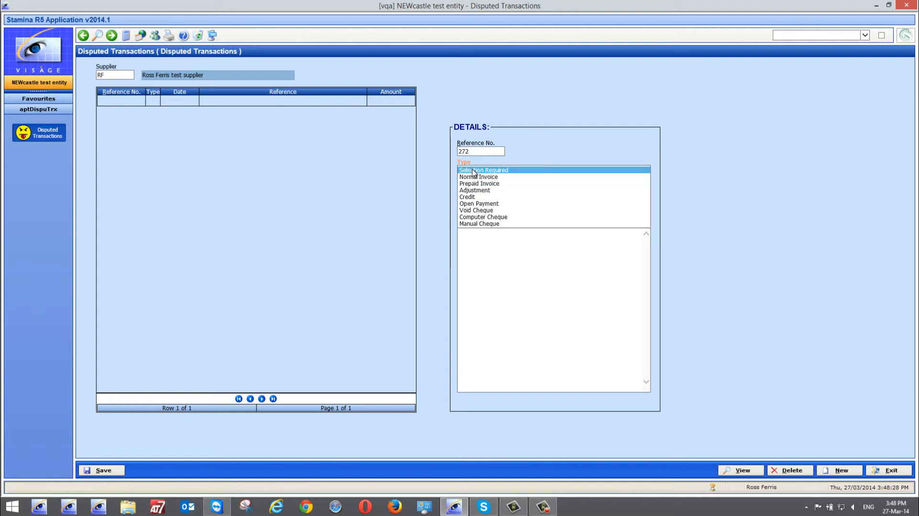
{"action": "left_click", "coordinate": [473, 172]}
{"action": "left_click", "coordinate": [472, 171]}
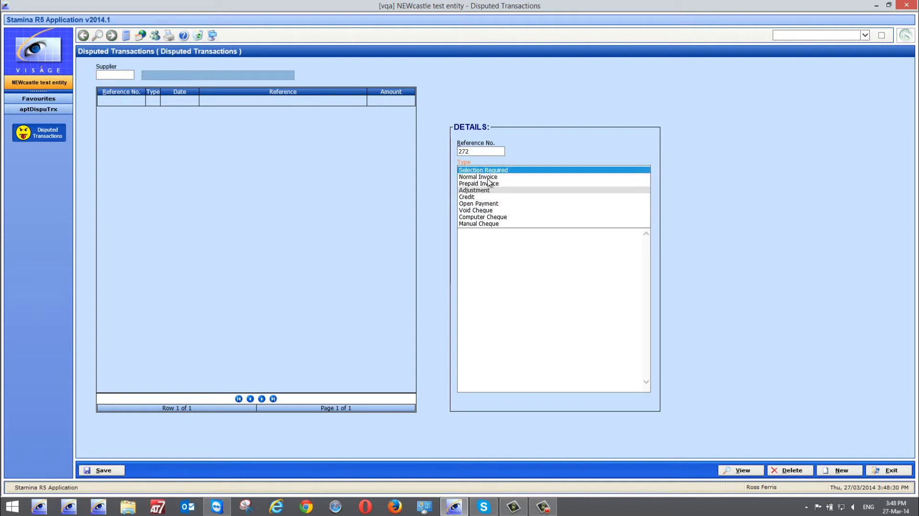
{"action": "left_click", "coordinate": [476, 197]}
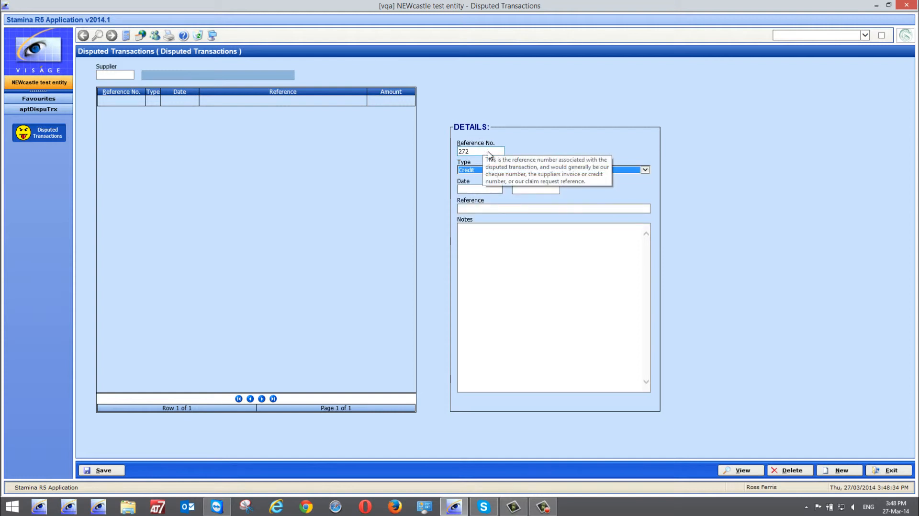
- Date the disputed credit 27/02/2014, enter amount 13.20 and reference "Credit Sent via email", and save it
{"action": "left_click", "coordinate": [488, 189]}
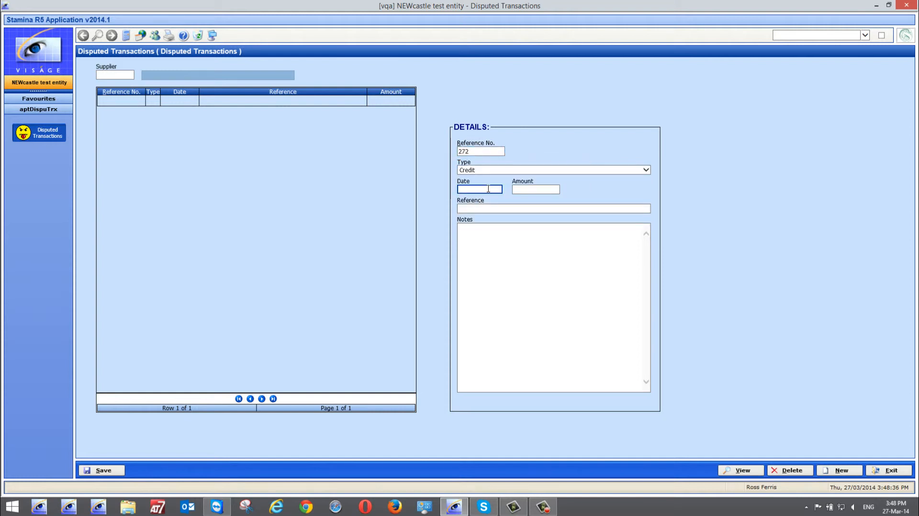
{"action": "type", "text": "27/02/2014"}
{"action": "key", "text": "Tab"}
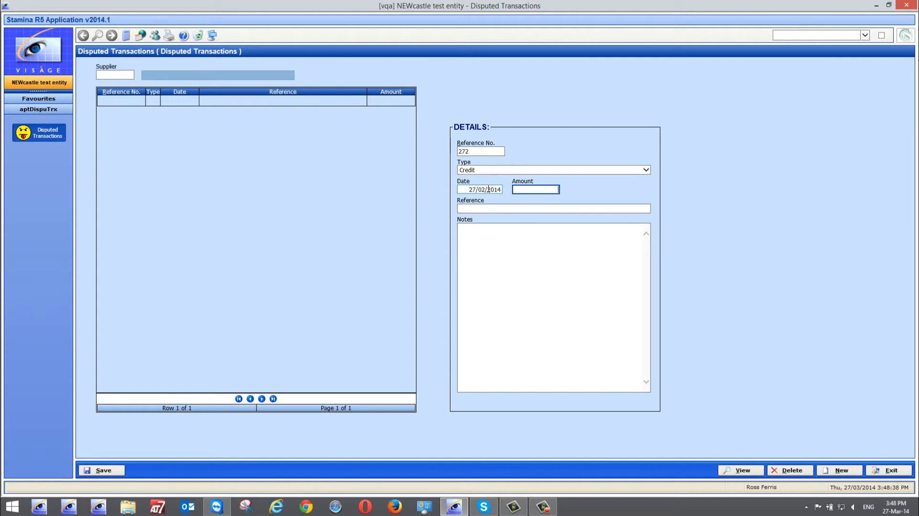
{"action": "type", "text": "13.20"}
{"action": "key", "text": "Tab"}
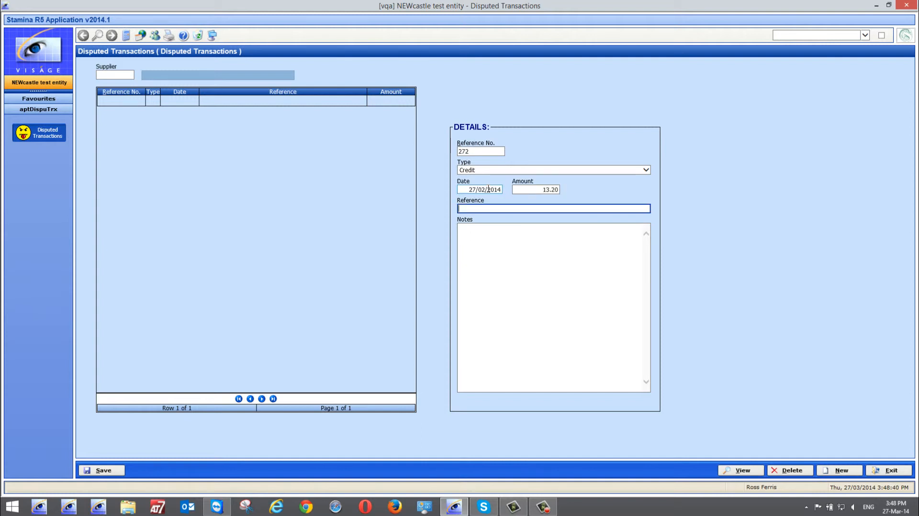
{"action": "type", "text": "Credit Sent via email"}
{"action": "left_click", "coordinate": [103, 471]}
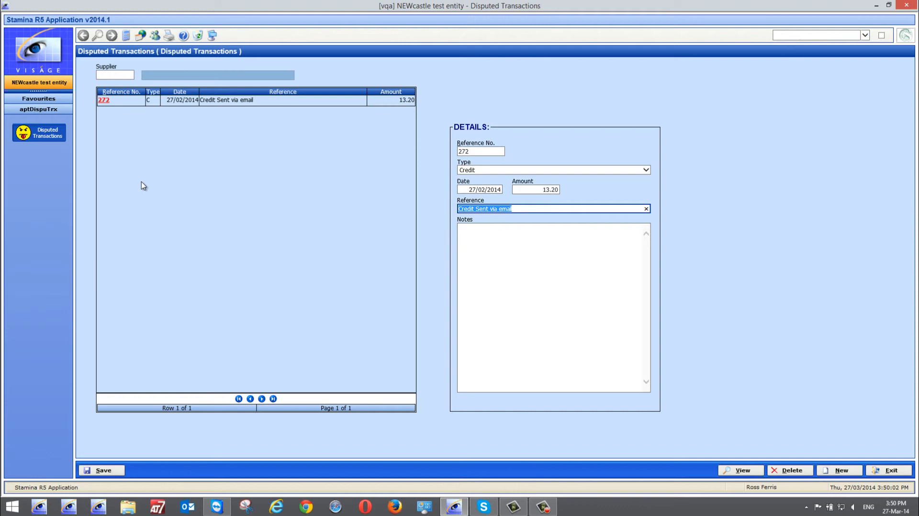
- Delete disputed transaction 272 and exit the Disputed Transactions entry
{"action": "left_click", "coordinate": [103, 101]}
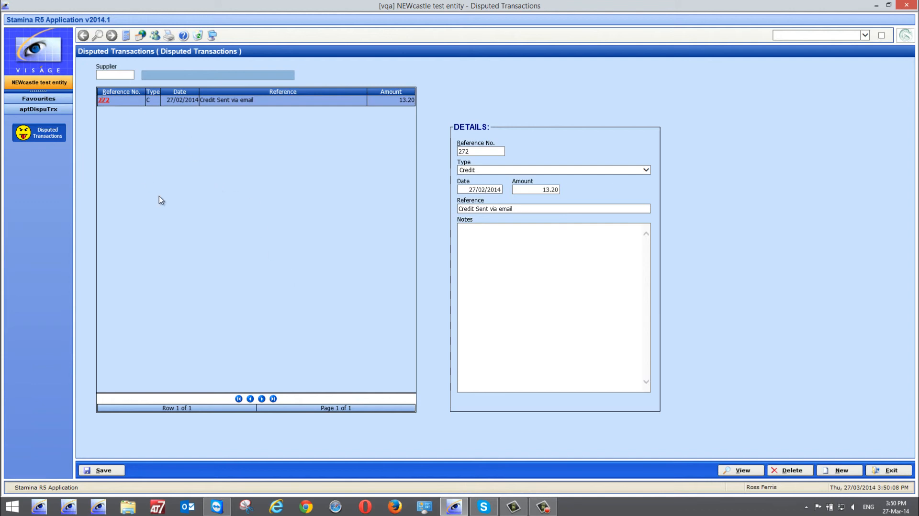
{"action": "left_click", "coordinate": [790, 471]}
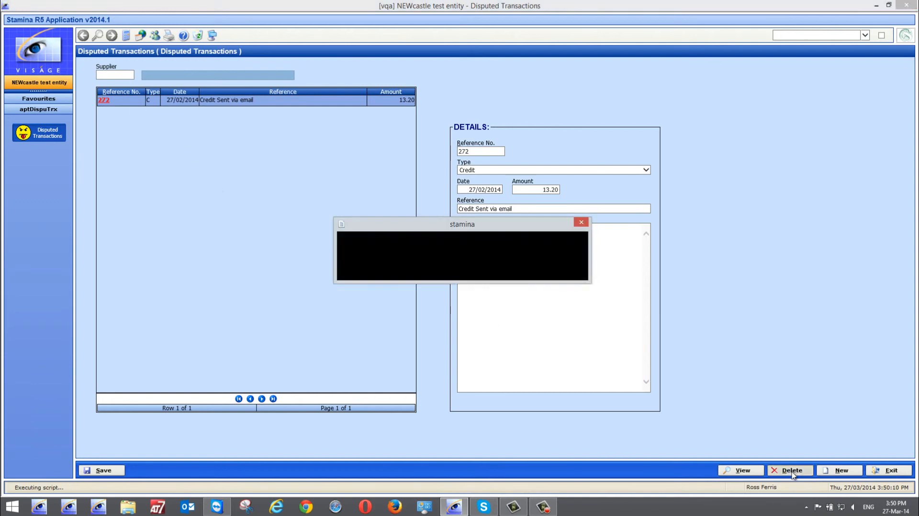
{"action": "left_click", "coordinate": [441, 272]}
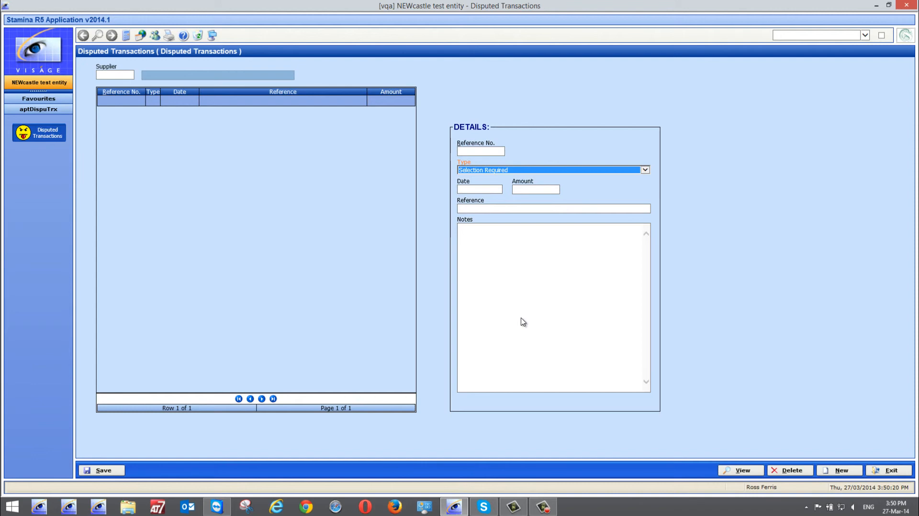
{"action": "left_click", "coordinate": [889, 469]}
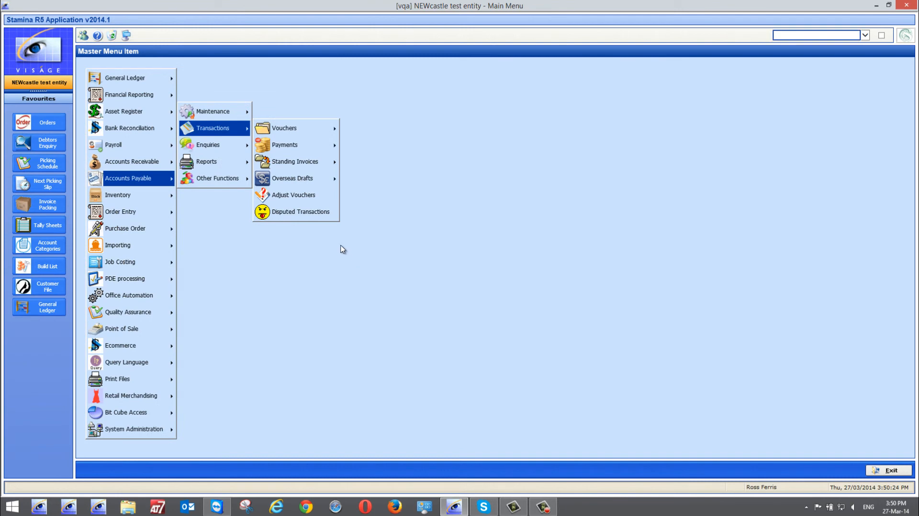
- In Adjust Vouchers, search supplier RF's active vouchers, sort them by transaction date, and load the credit voucher with reference 272
{"action": "left_click", "coordinate": [302, 194]}
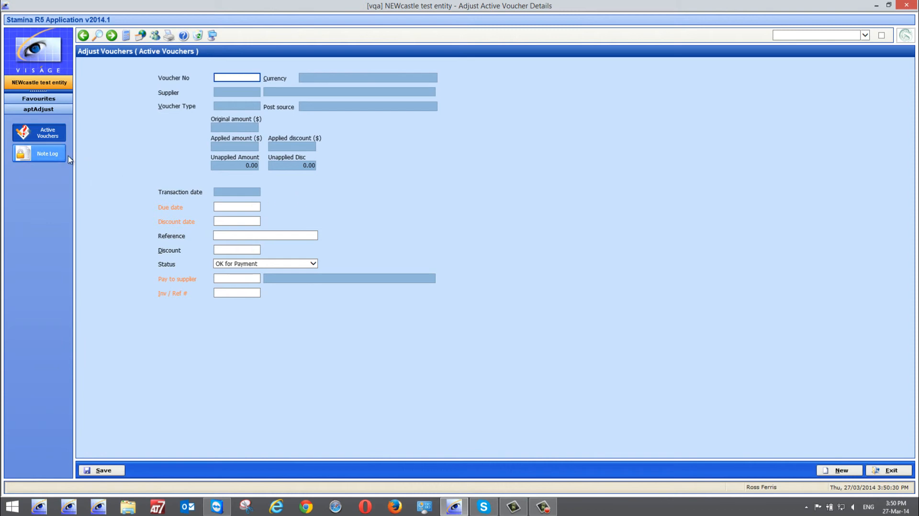
{"action": "left_click", "coordinate": [99, 36]}
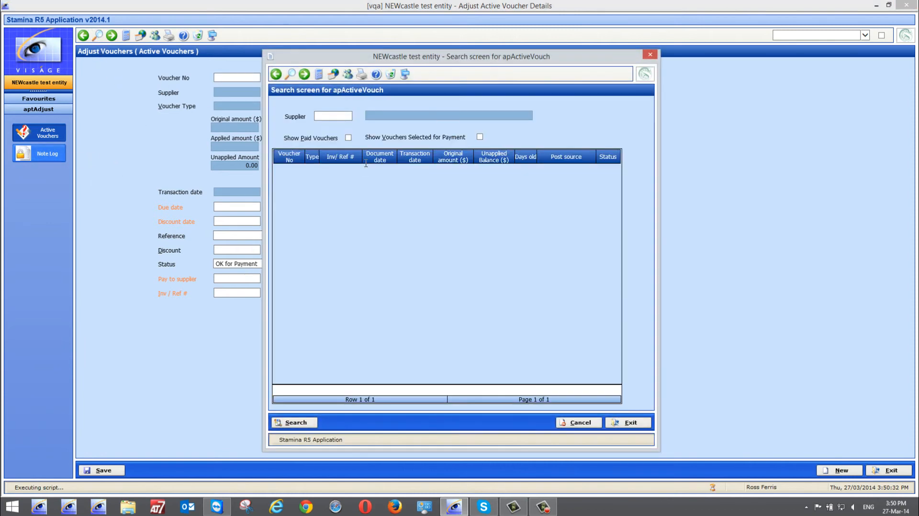
{"action": "type", "text": "rf"}
{"action": "key", "text": "Tab"}
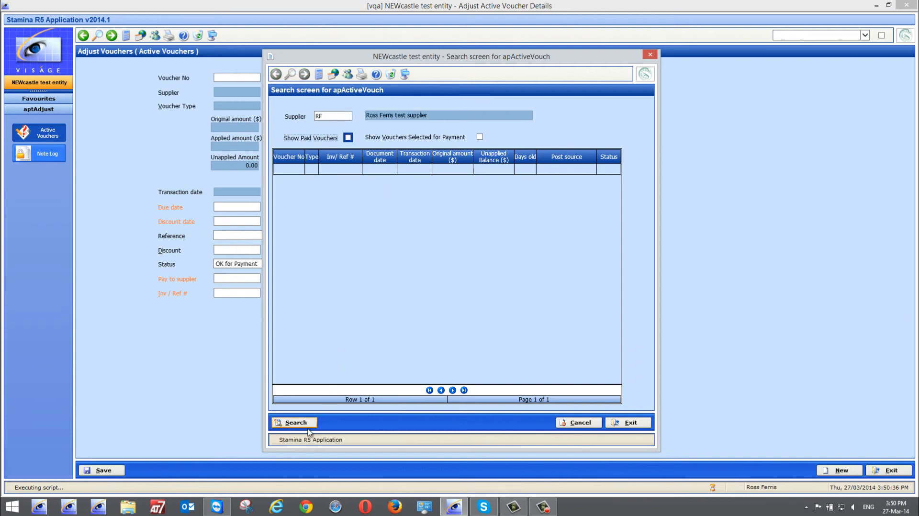
{"action": "left_click", "coordinate": [294, 423]}
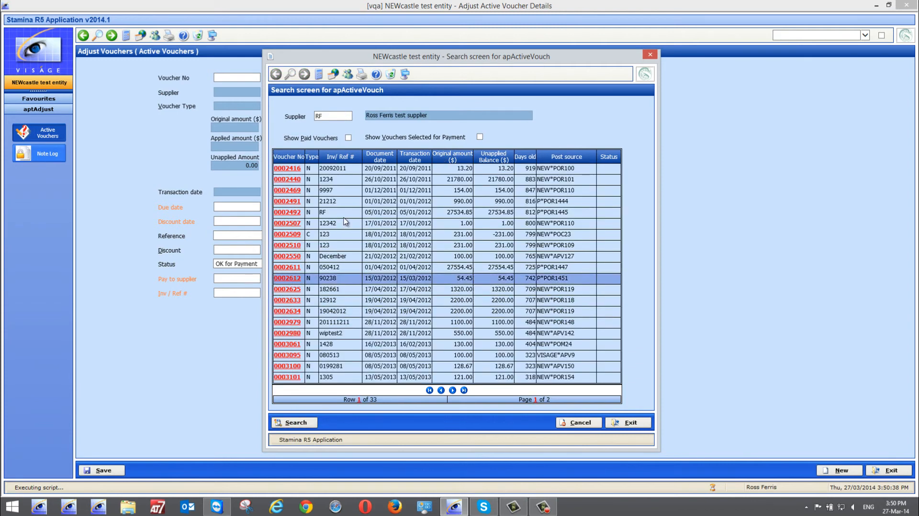
{"action": "left_click", "coordinate": [415, 159]}
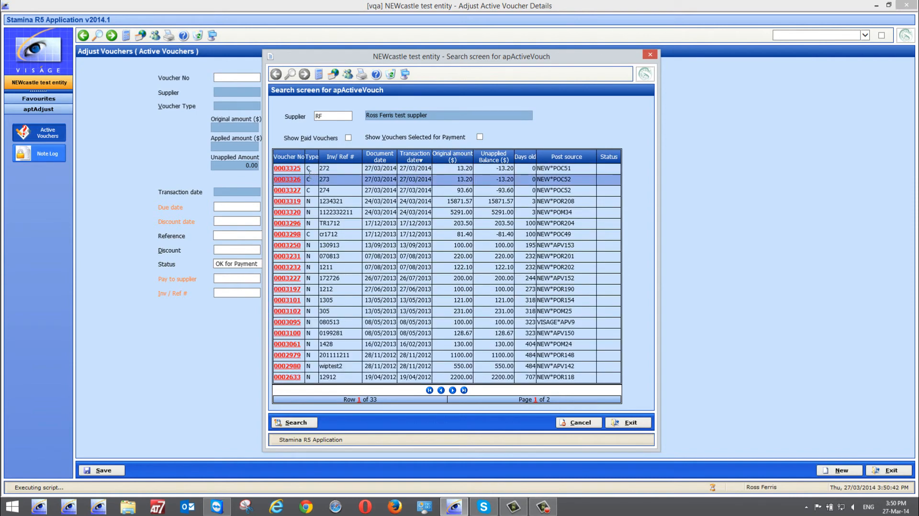
{"action": "left_click", "coordinate": [291, 170]}
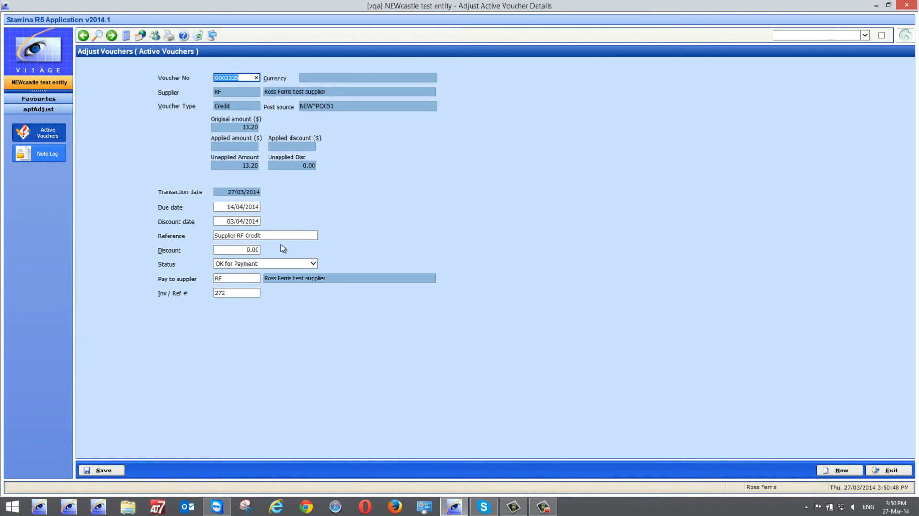
{"action": "left_click", "coordinate": [239, 292]}
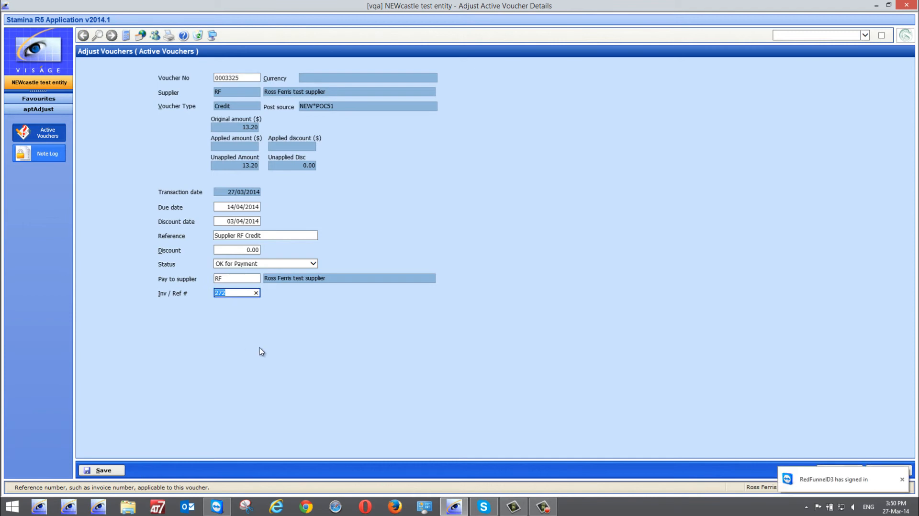
{"action": "type", "text": "32986453"}
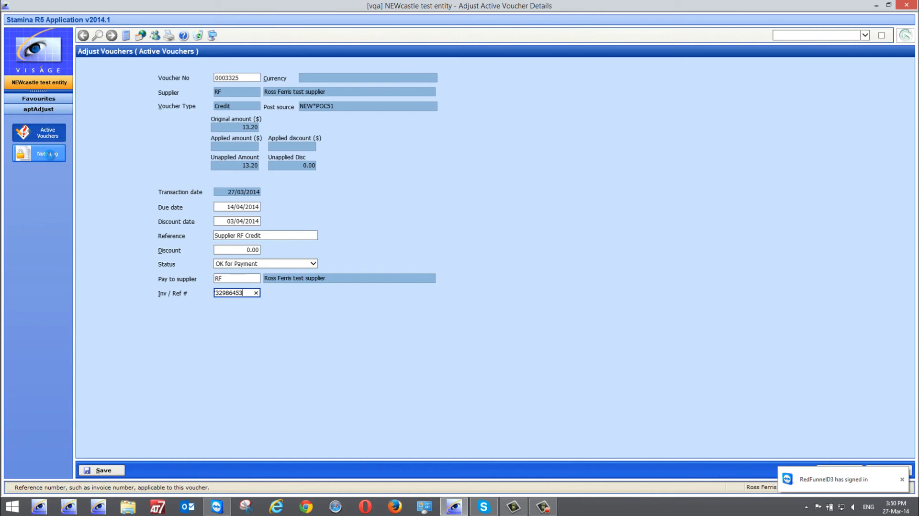
{"action": "left_click", "coordinate": [40, 154]}
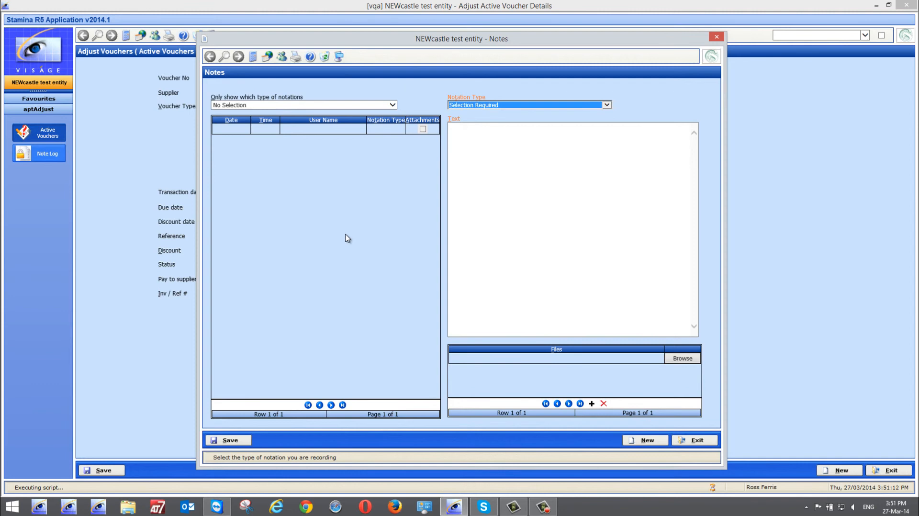
{"action": "left_click", "coordinate": [695, 442]}
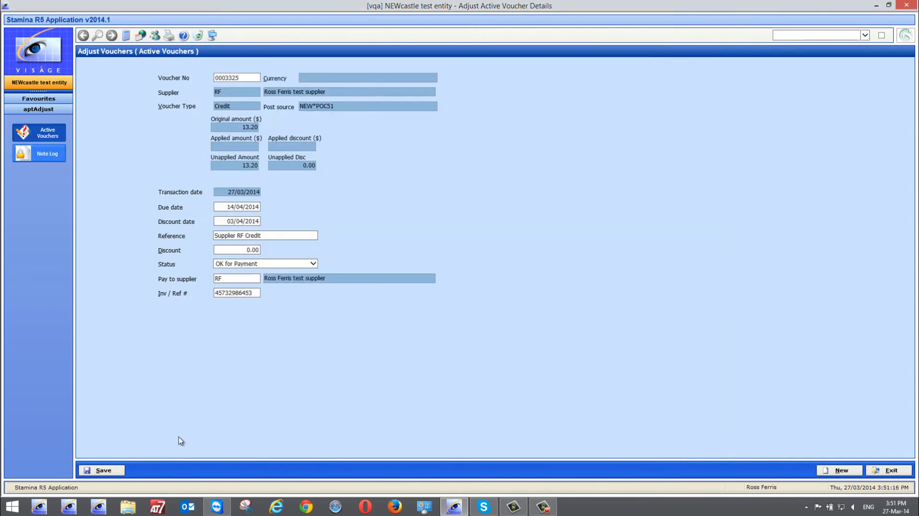
{"action": "left_click", "coordinate": [106, 470]}
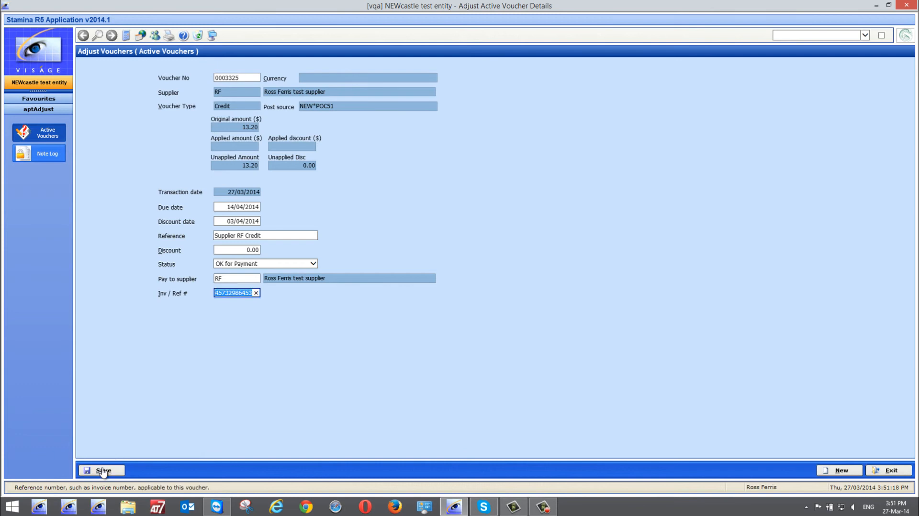
{"action": "left_click", "coordinate": [892, 470]}
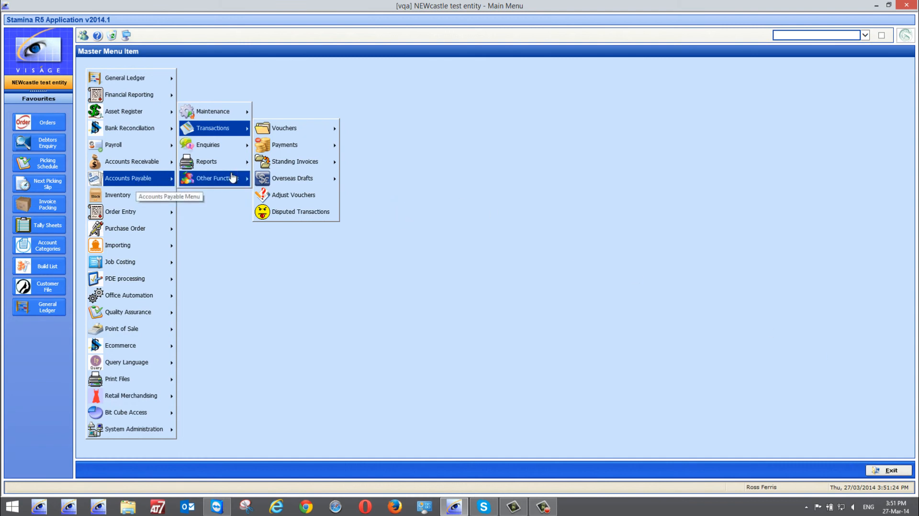
- Examine supplier RF's current transactions and the adjusted credit's note log in the Accounts Payable Enquiry, then exit
{"action": "mouse_move", "coordinate": [219, 150]}
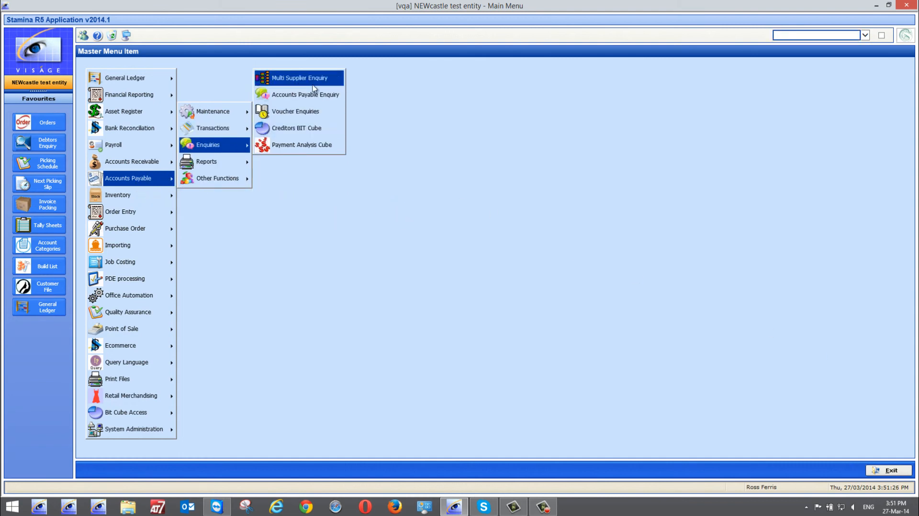
{"action": "left_click", "coordinate": [304, 95]}
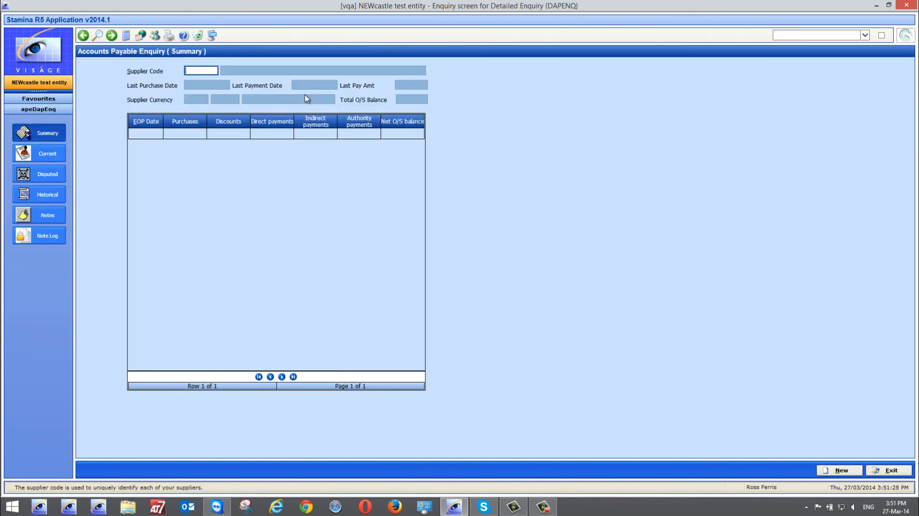
{"action": "type", "text": "rf"}
{"action": "key", "text": "Tab"}
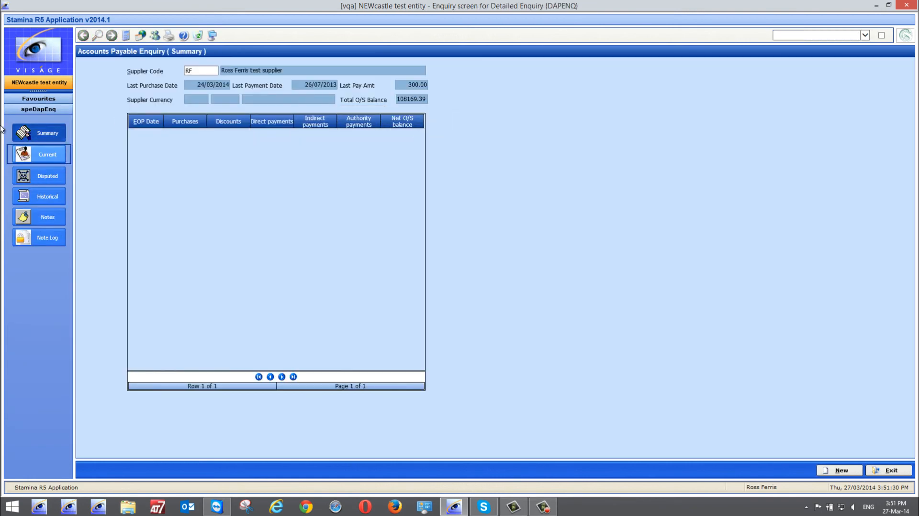
{"action": "left_click", "coordinate": [45, 154]}
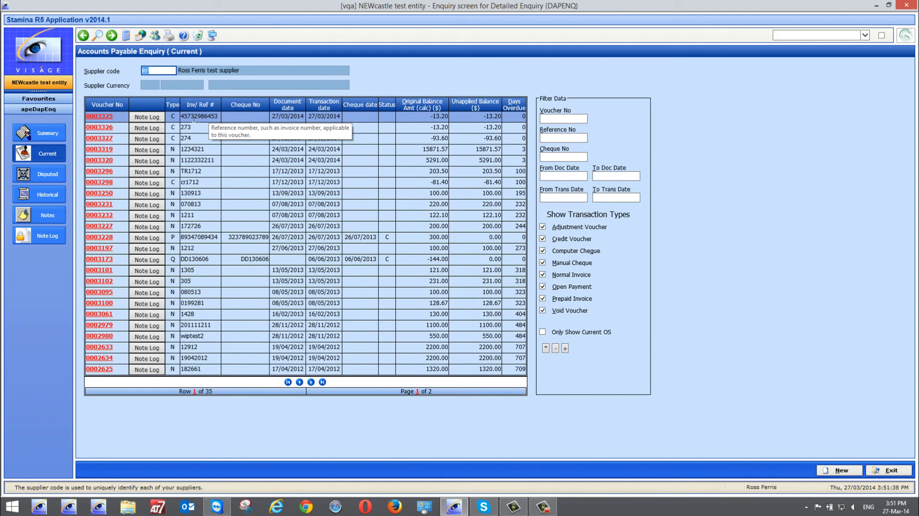
{"action": "left_click", "coordinate": [148, 117]}
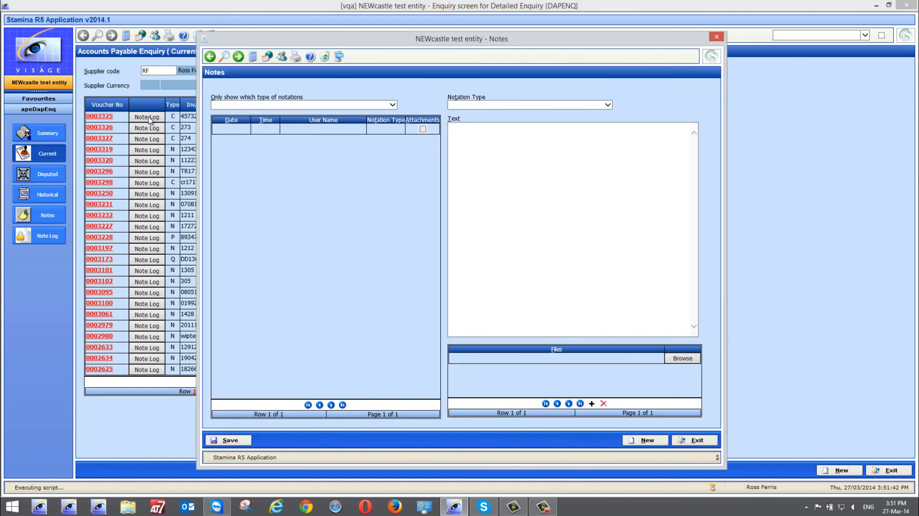
{"action": "left_click", "coordinate": [718, 36]}
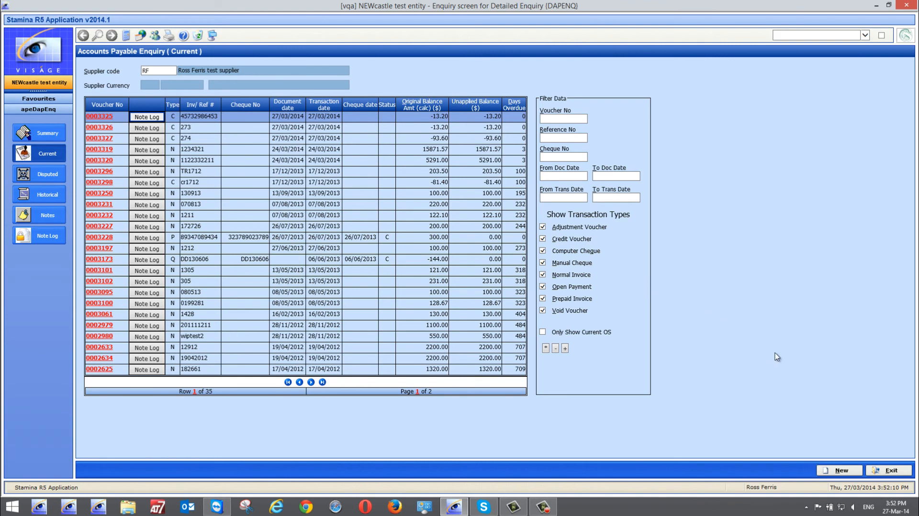
{"action": "left_click", "coordinate": [890, 470]}
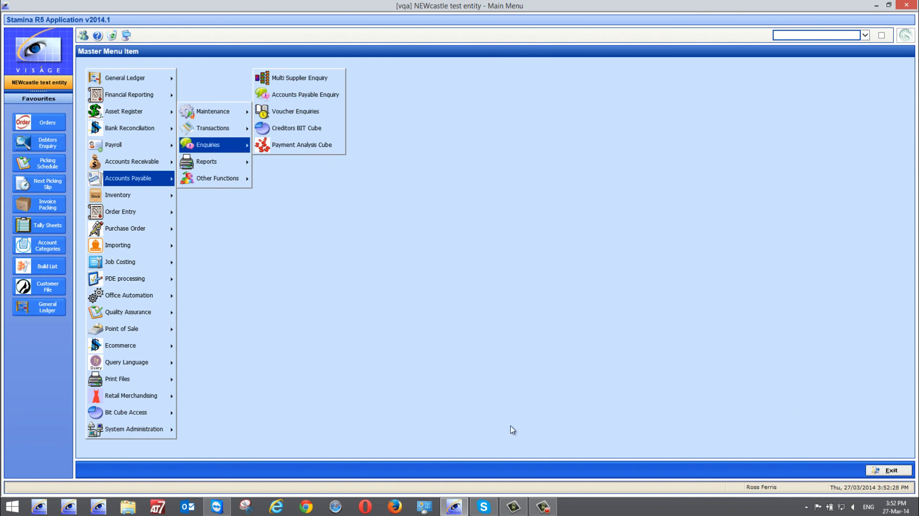
- Show the supplier credit functions among the Purchase Order transactions
{"action": "mouse_move", "coordinate": [140, 237]}
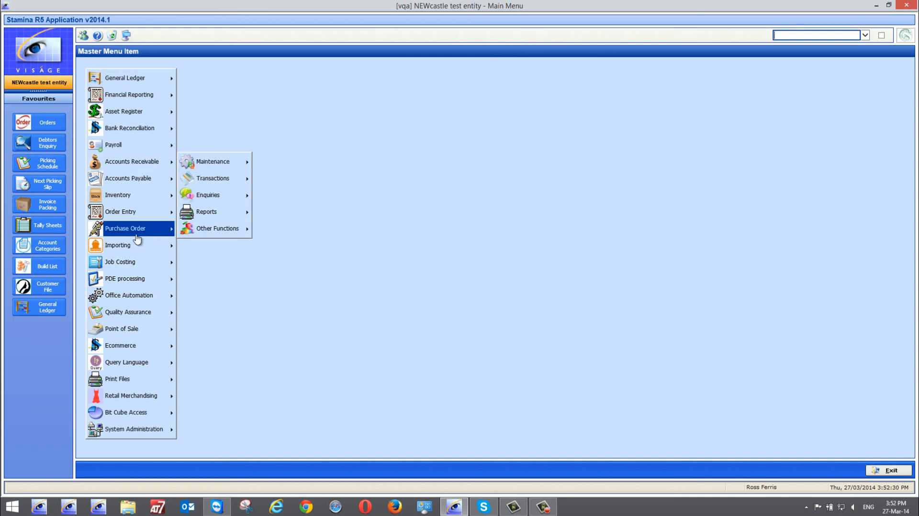
{"action": "mouse_move", "coordinate": [219, 185]}
{"action": "mouse_move", "coordinate": [310, 184]}
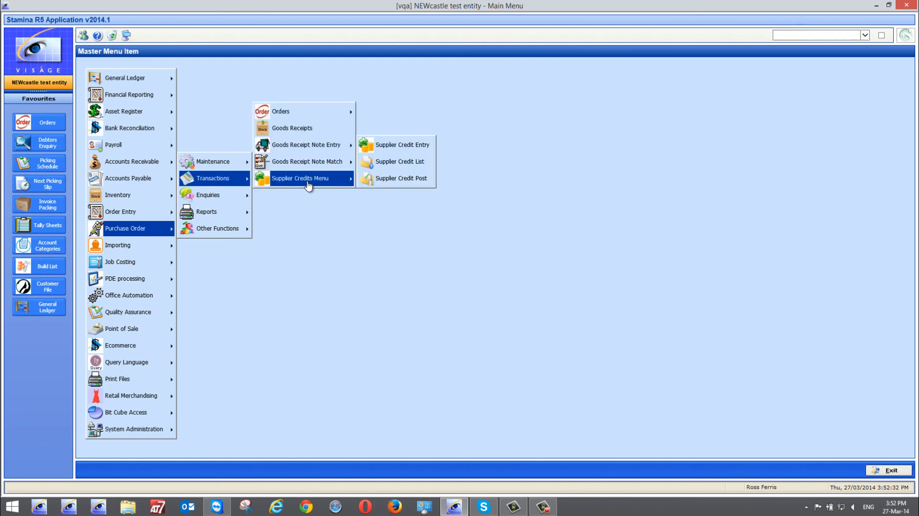